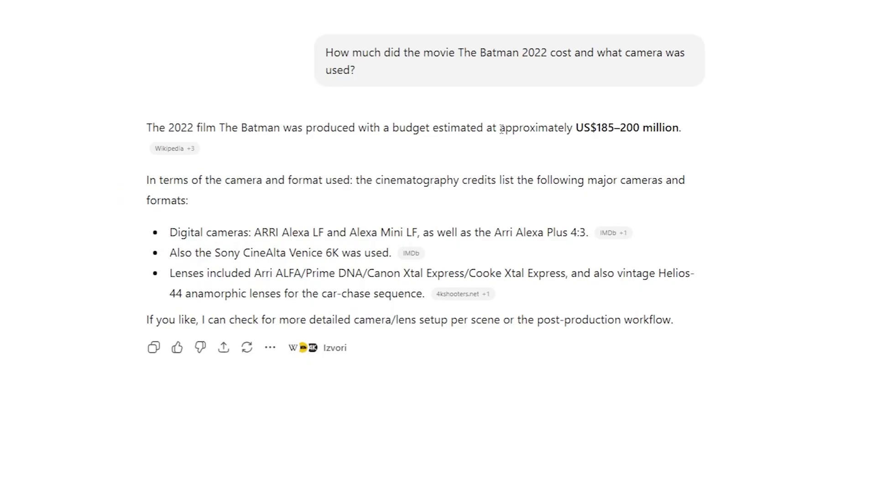
Highlight the US$185–200 million budget, the digital cameras line and the lenses bullet in the ChatGPT answer
left_click_drag(501, 129, 680, 128)
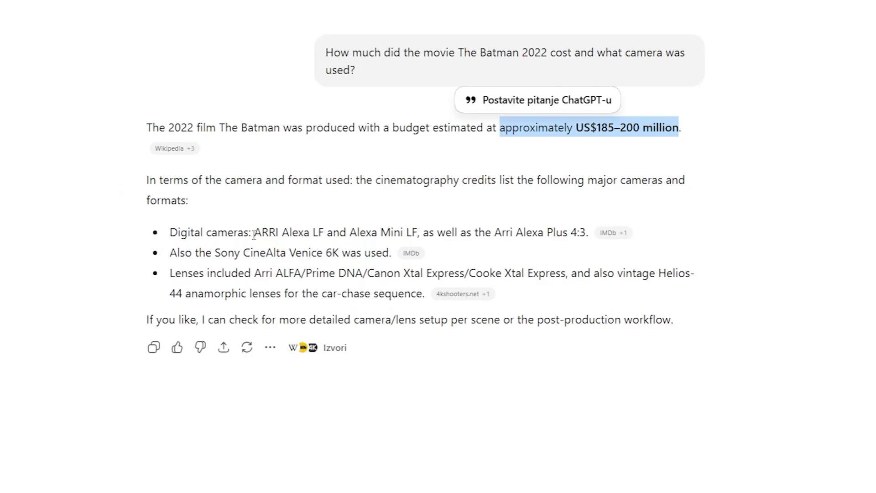
left_click_drag(254, 234, 588, 234)
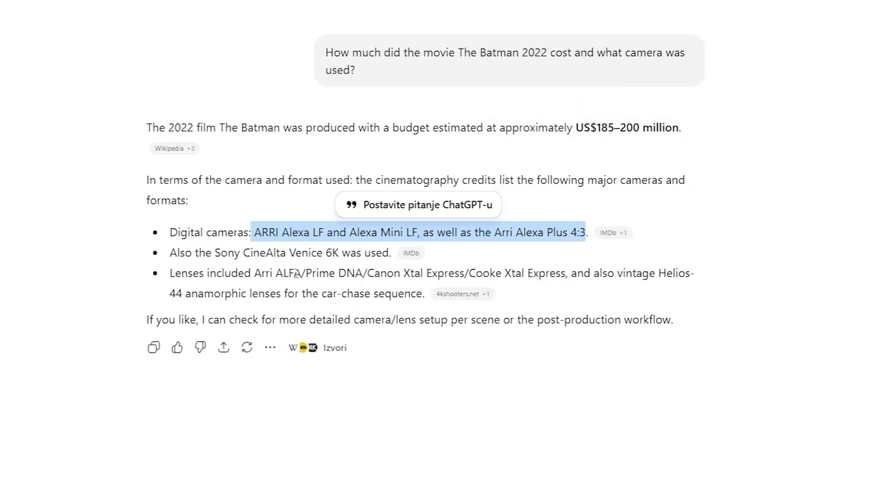
left_click_drag(171, 273, 691, 297)
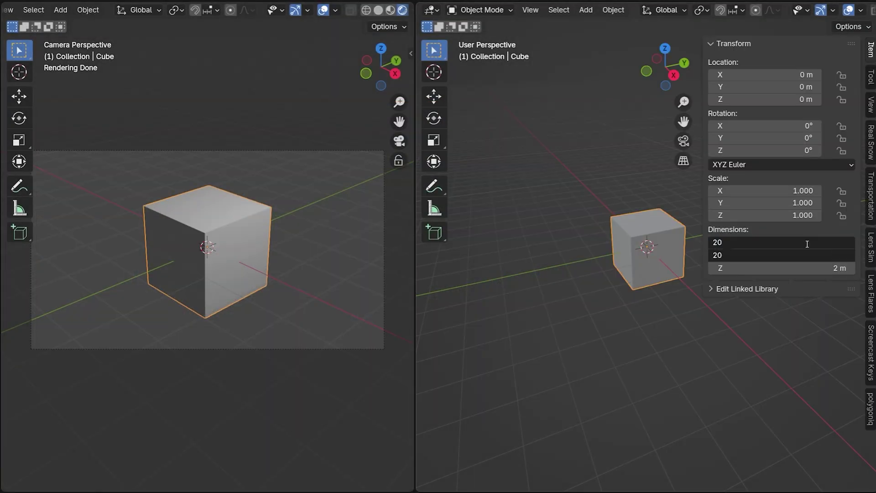
Make the cube a 20 × 20 m tower, 50 m tall
key("Return")
left_click(813, 264)
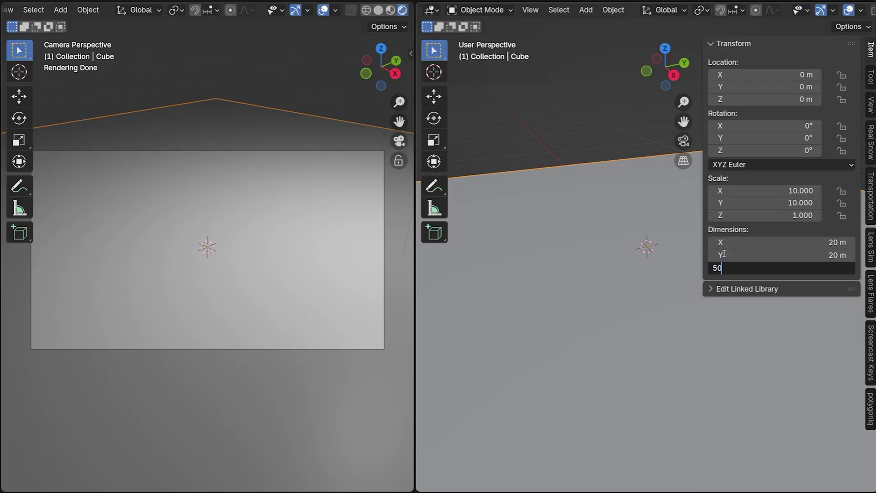
key("Return")
scroll(593, 245, "down", 5)
key("n")
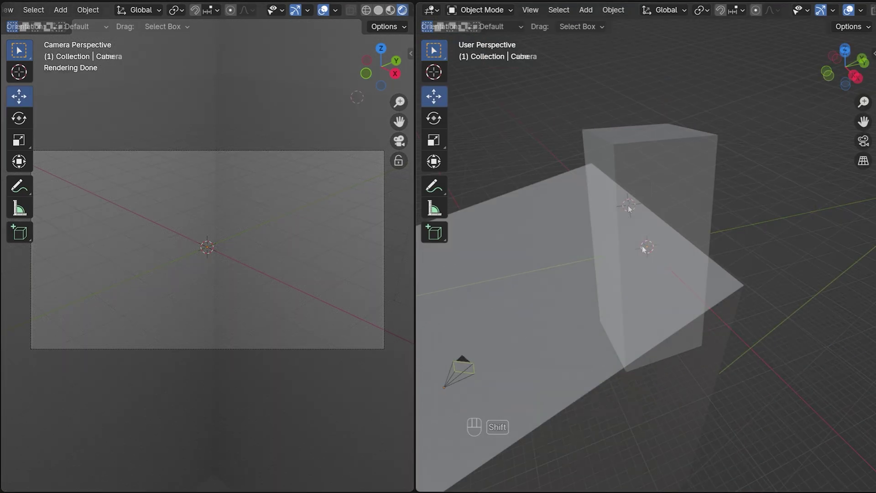
Add a new cube sized 0.2 × 0.2 × 1.8 m as the rooftop figure block
key("shift+a")
mouse_move(574, 222)
left_click(673, 234)
key("n")
key("n")
key("n")
key("n")
key("n")
left_click(784, 268)
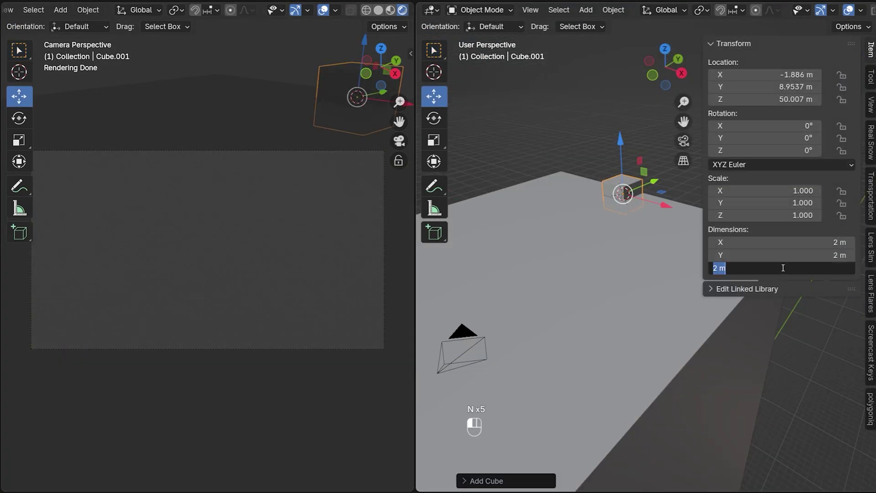
type("1.8")
key("Return")
left_click_drag(784, 242, 783, 255)
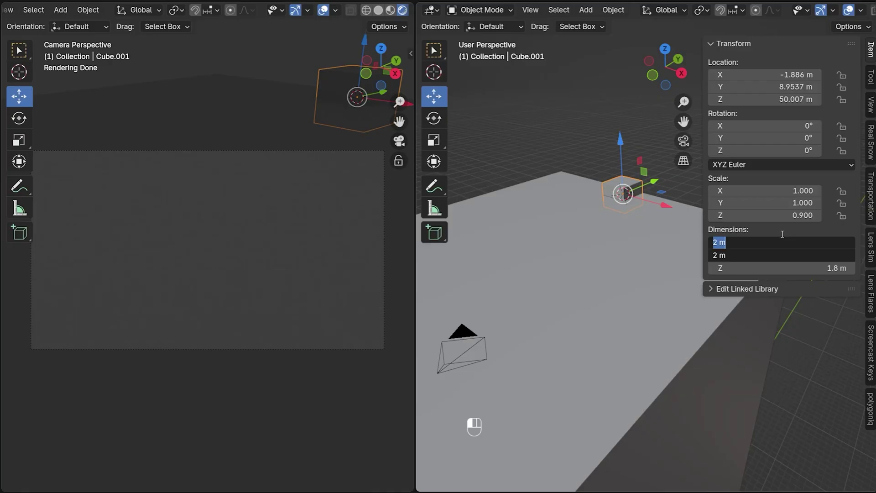
type("0.2")
key("Return")
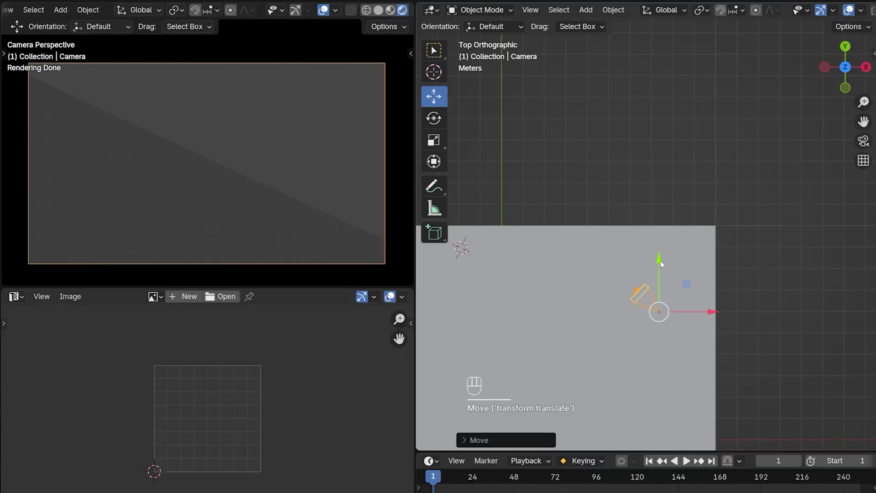
Slide the camera along X over the roof and start editing its height
left_click_drag(660, 255, 659, 235)
left_click_drag(701, 289, 664, 288)
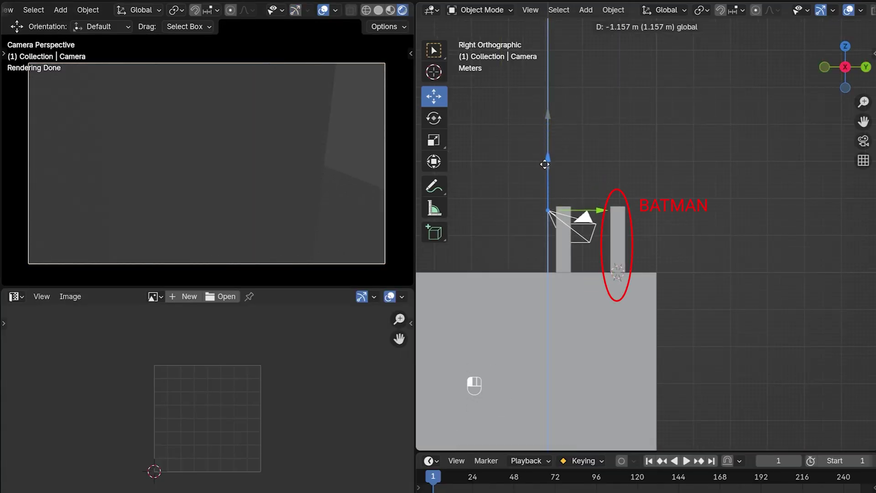
key("n")
left_click(770, 100)
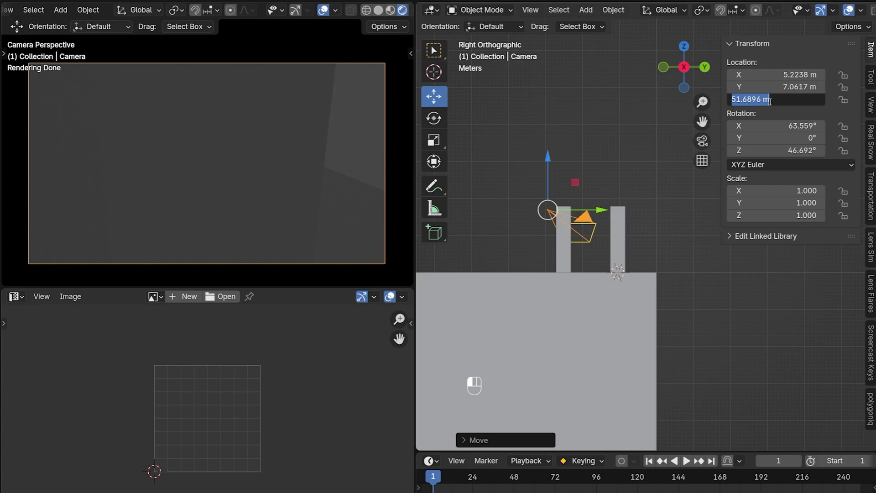
Set the camera height to 51.4 m and the lens focal length to 18 mm
key("Return")
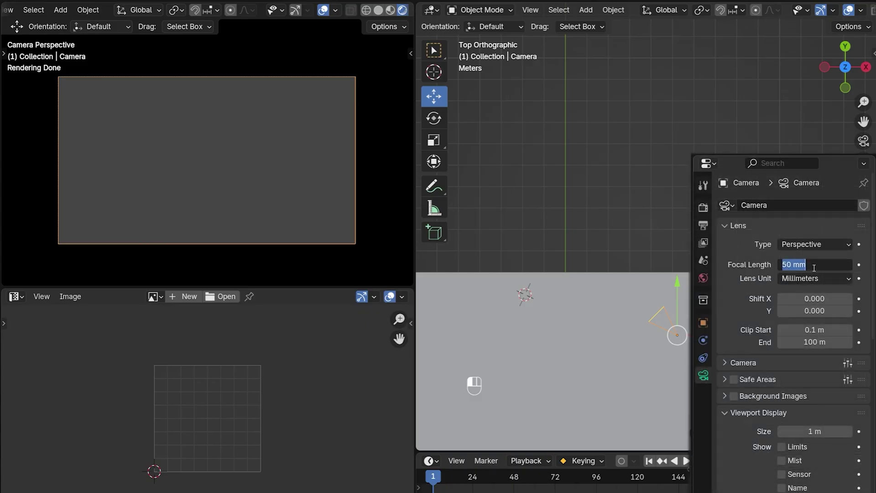
type("18")
key("Return")
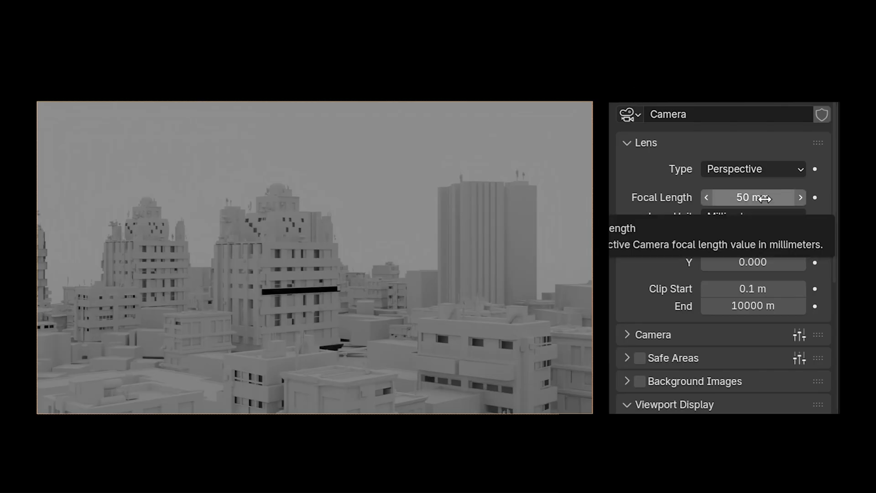
mouse_move(753, 197)
left_mouse_down()
mouse_move(676, 197)
mouse_move(766, 198)
left_mouse_up()
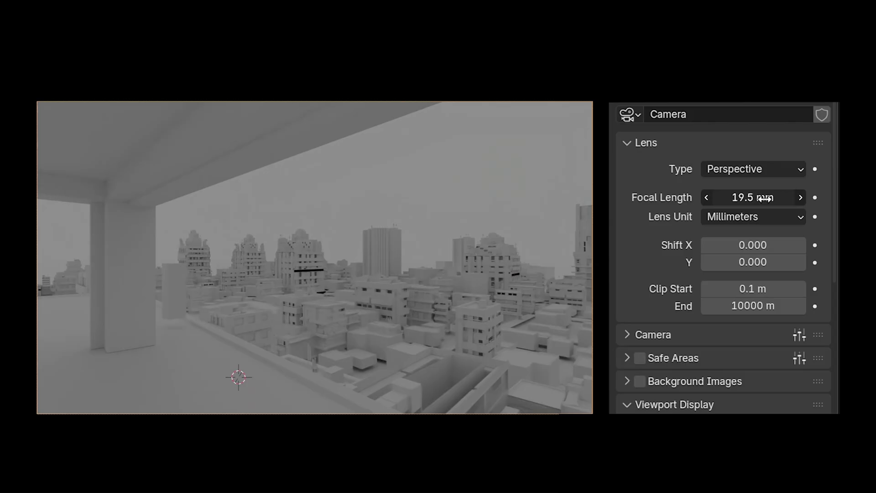
left_click(760, 199)
type("18")
key("Return")
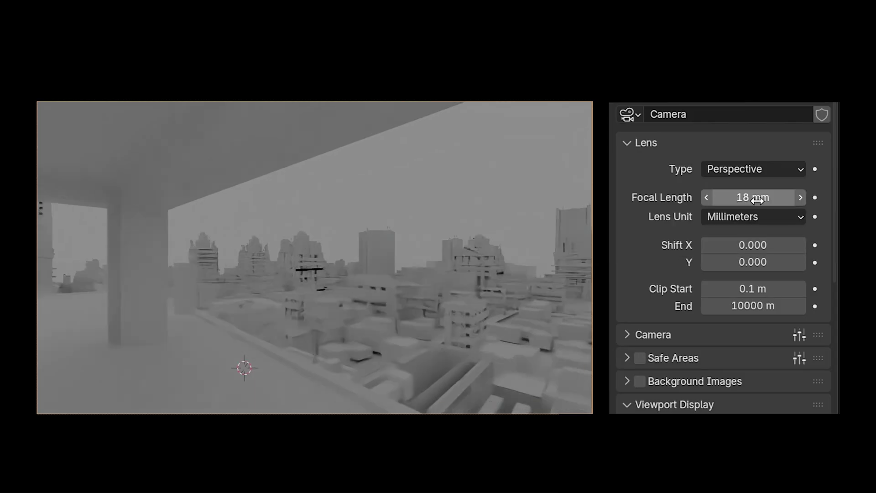
Try a panoramic fisheye lens, then set the lens type back to Perspective
left_click(732, 171)
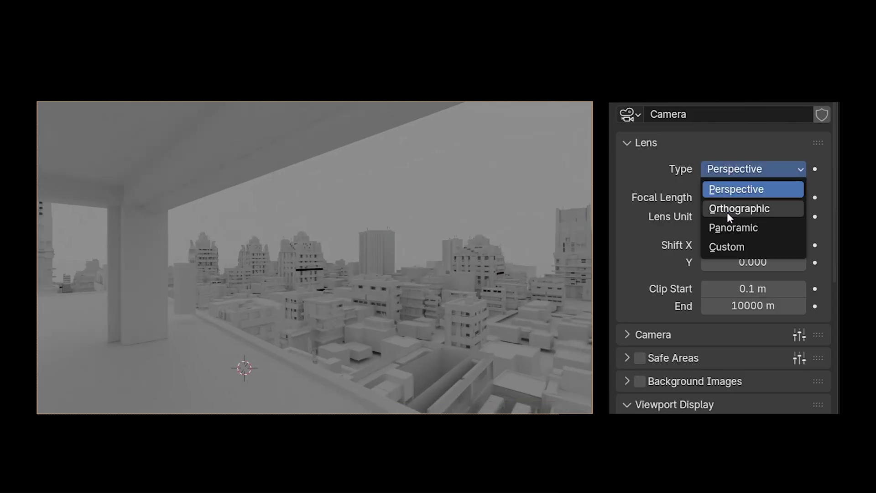
left_click(730, 227)
left_click(749, 172)
left_click(751, 189)
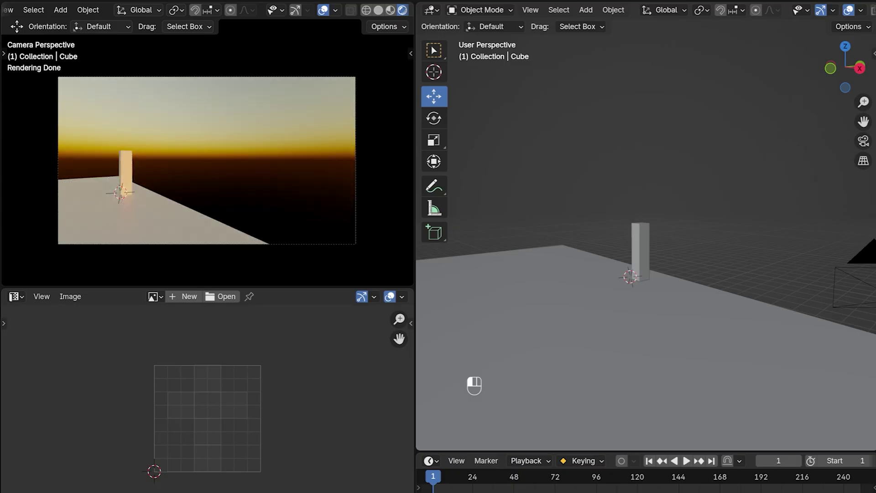
Use a Single Scattering Sky Texture as the world background
left_click_drag(803, 387, 833, 387)
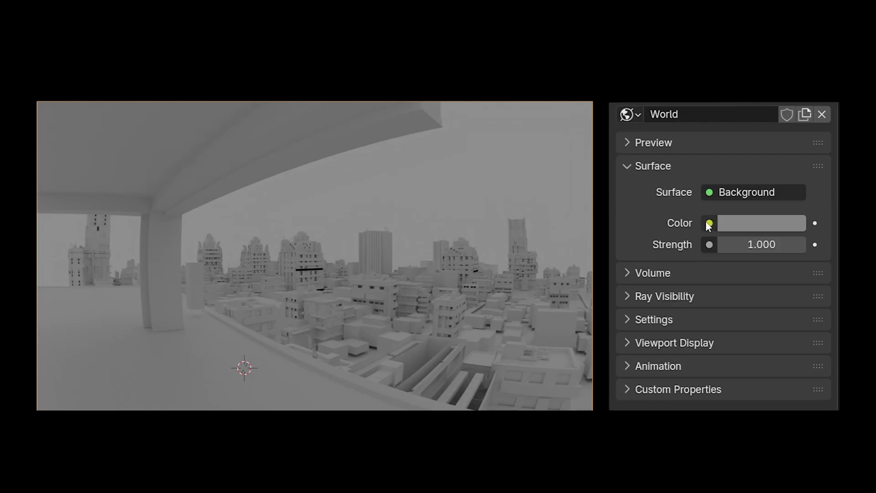
left_click(710, 221)
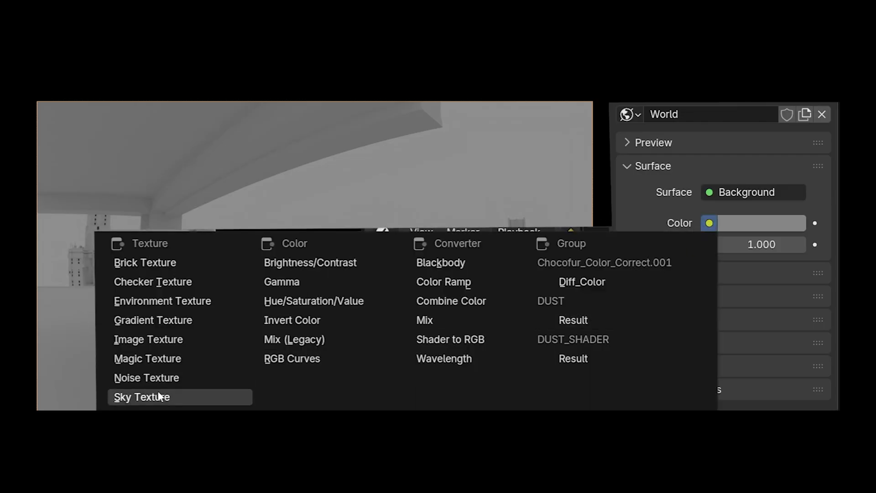
left_click(137, 397)
left_click(743, 246)
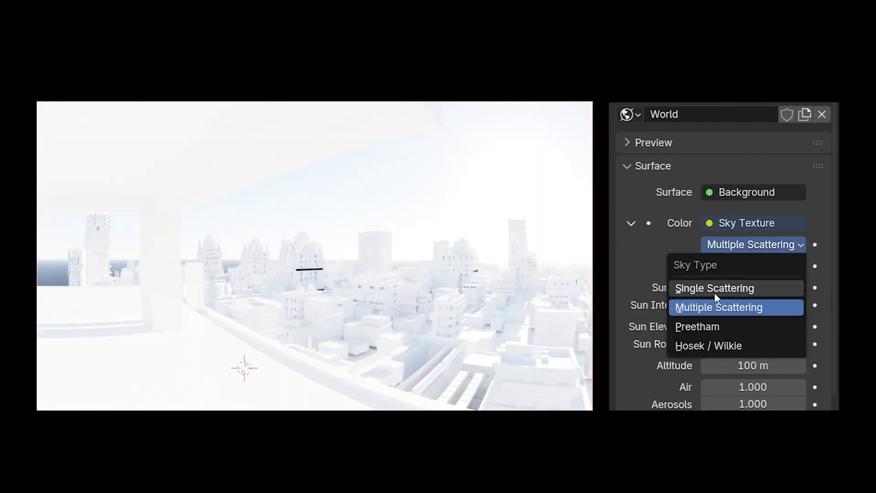
left_click(714, 289)
Rotate the sun just above the horizon, compare Multiple Scattering, then return to Single Scattering
left_click_drag(753, 344, 741, 326)
left_click(730, 244)
left_click(726, 307)
left_click_drag(753, 344, 836, 344)
left_click_drag(753, 326, 758, 326)
left_click(753, 245)
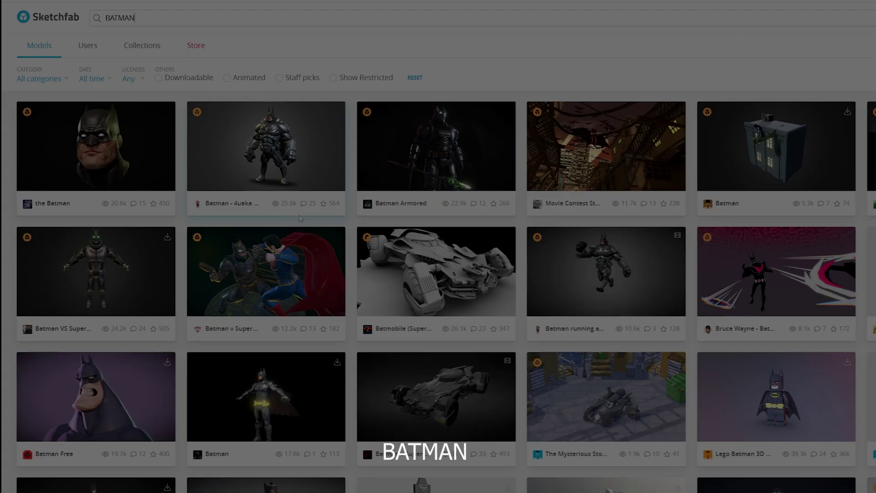
Scroll the BATMAN results and open the animated Batman model's viewer page
scroll(299, 219, "down", 2)
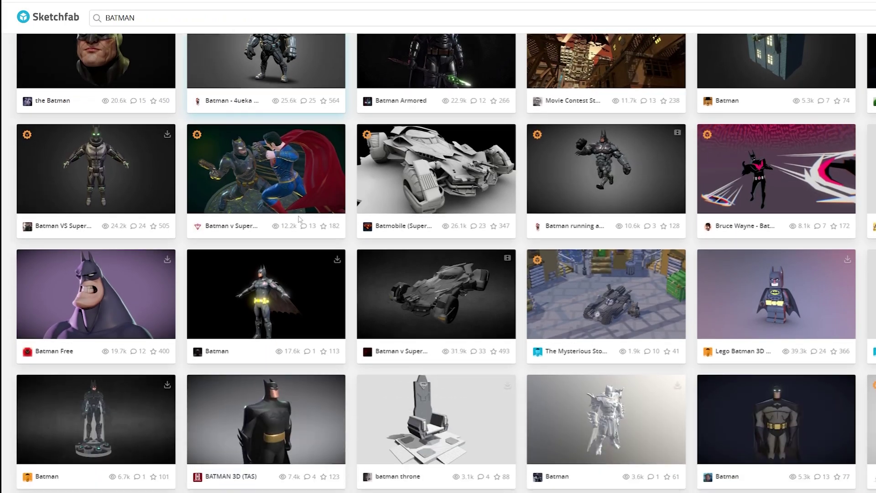
scroll(284, 287, "down", 1)
left_click(283, 286)
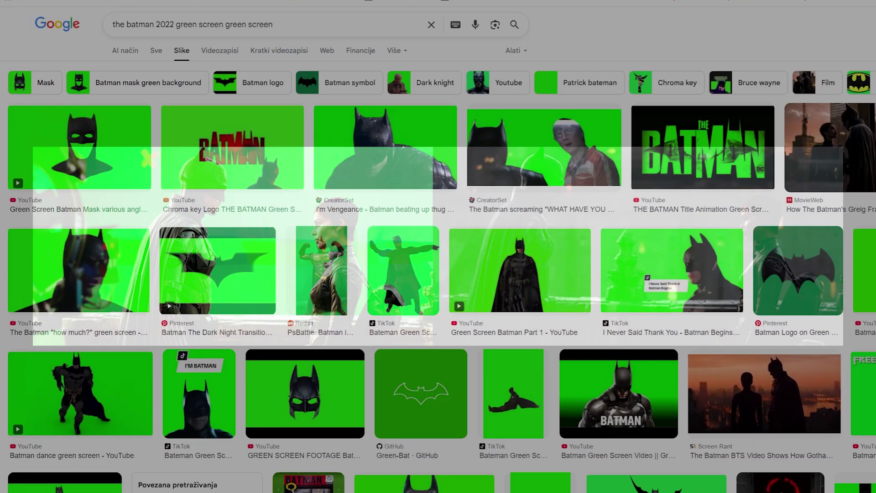
Scroll through the Google Images results for The Batman 2022 green-screen footage
scroll(439, 247, "down", 3)
scroll(439, 246, "down", 3)
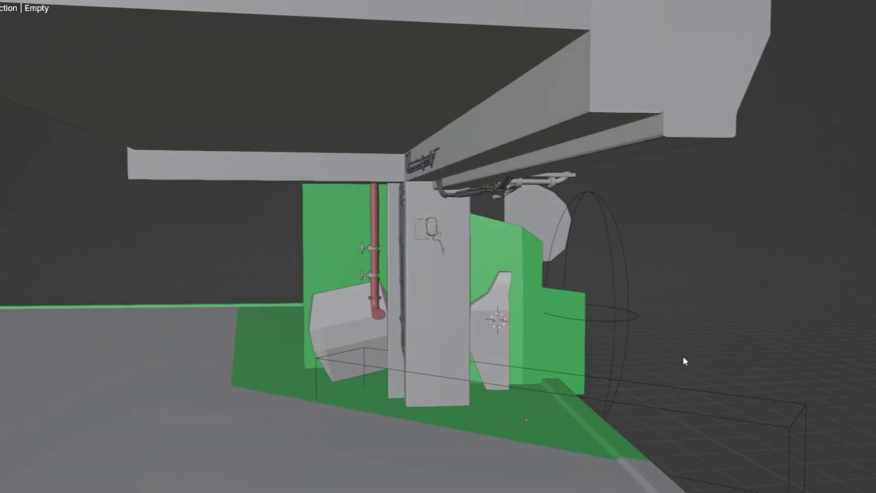
Switch the viewport to Material Preview shading
key("z")
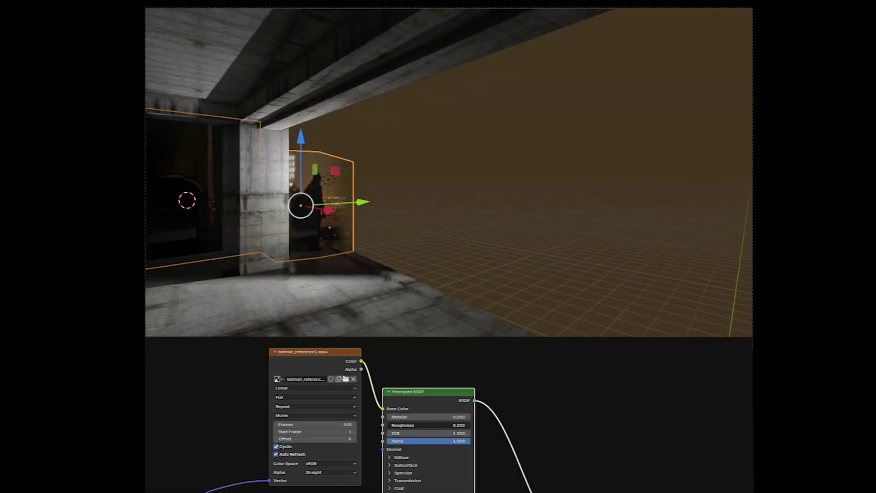
Lower the screen material's IOR Level slightly and move the nearby light to the left
left_click_drag(429, 490, 423, 491)
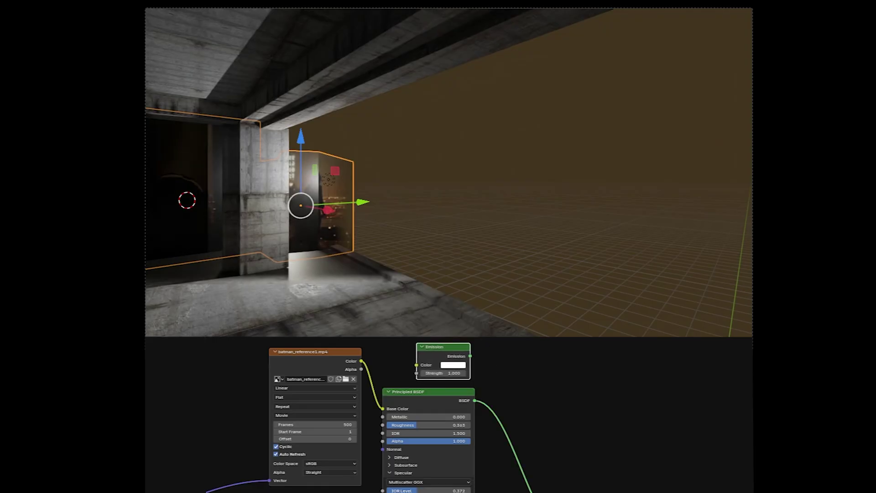
left_click(327, 179)
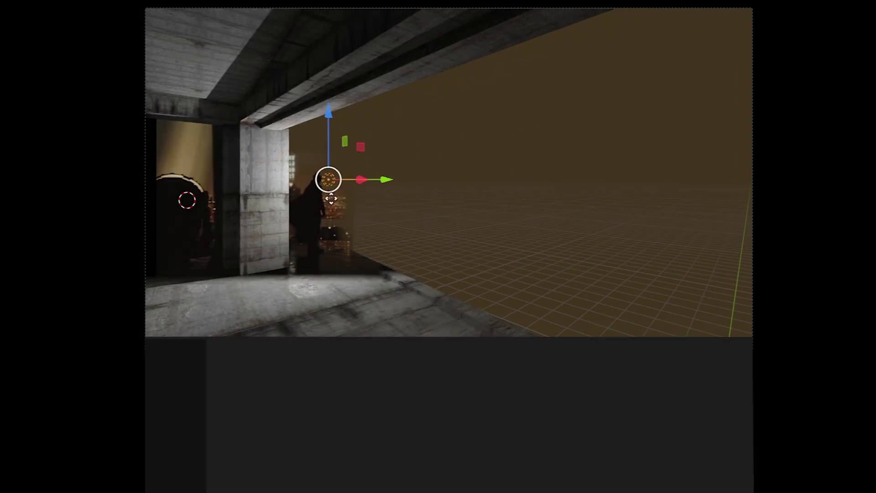
key("g")
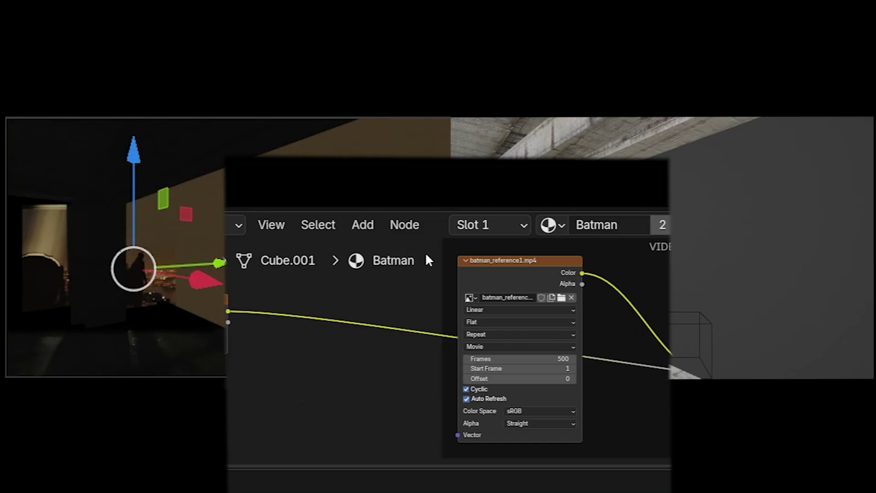
Add the Camera Project group node to the Batman material's shader tree and position it
key("shift+a")
mouse_move(346, 451)
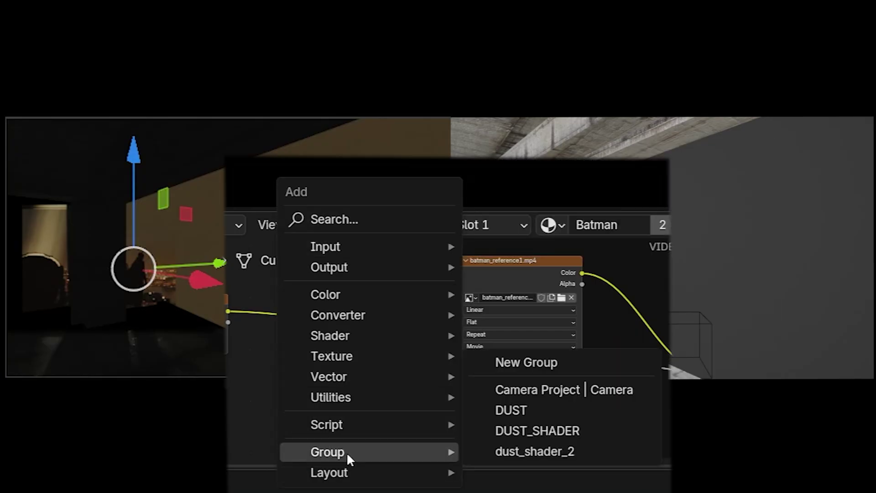
left_click(525, 393)
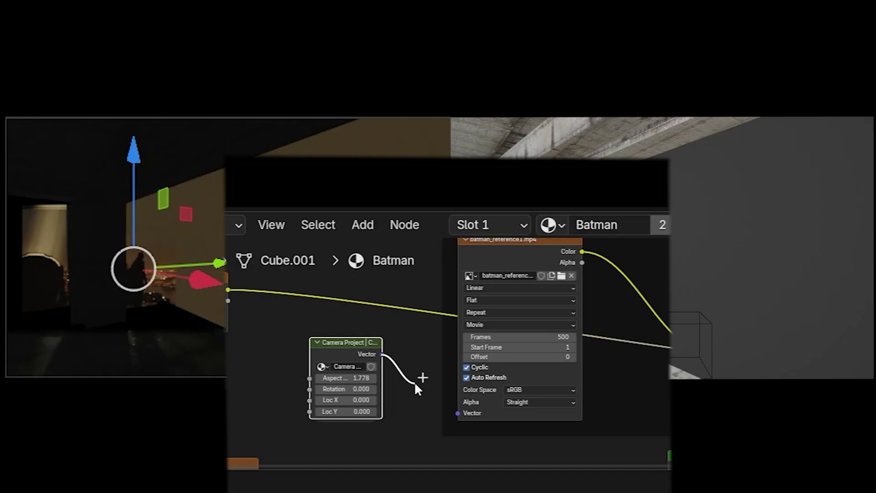
key("g")
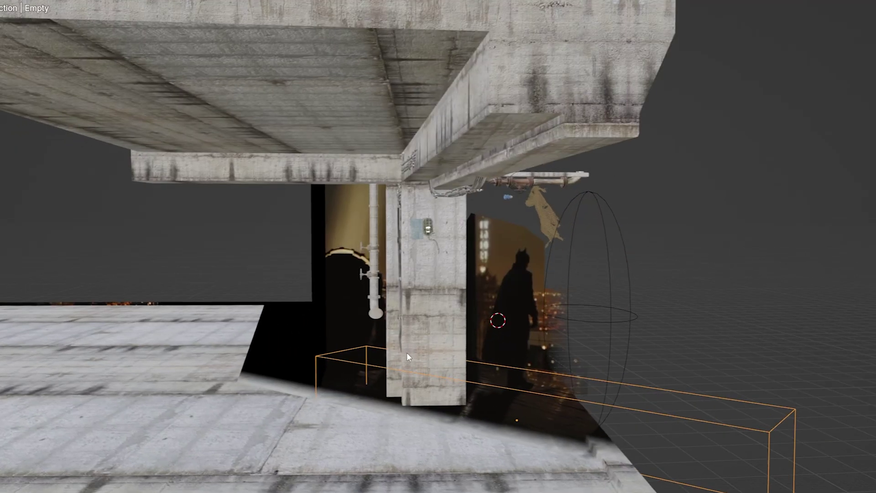
Switch to Rendered shading and select the area light, then the large backdrop plane
key("z")
left_click(418, 274)
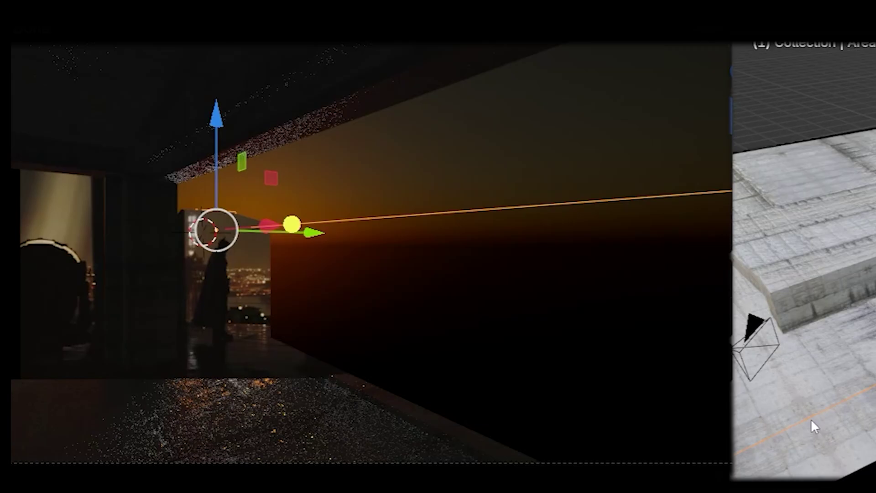
left_click(217, 292)
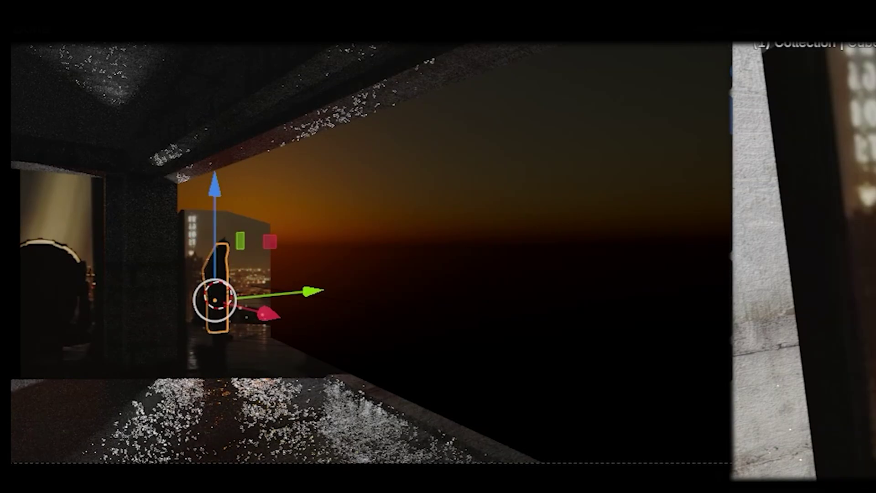
left_click(356, 161)
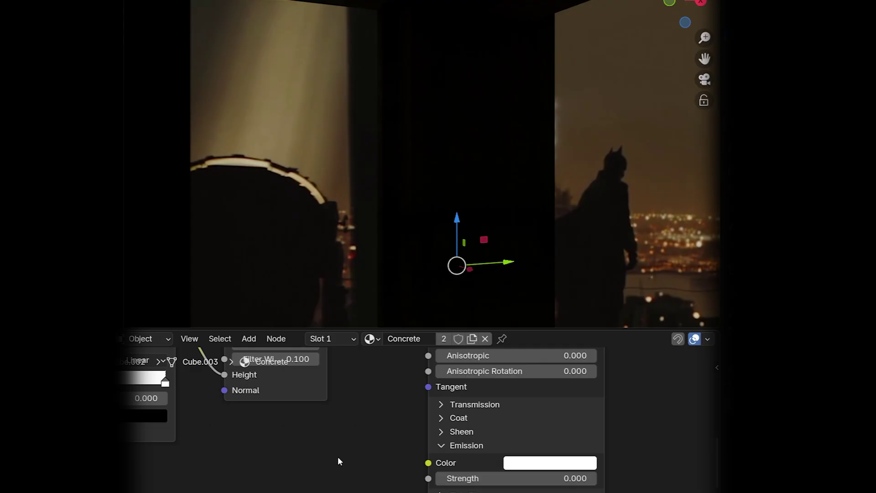
Preview a brighter emission strength on the Concrete material, then undo it
middle_click_drag(338, 461, 302, 413)
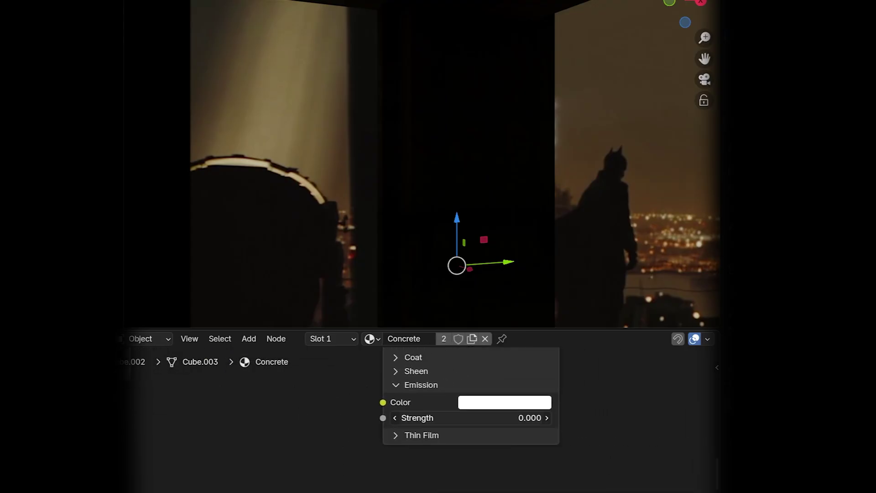
left_click_drag(425, 418, 445, 418)
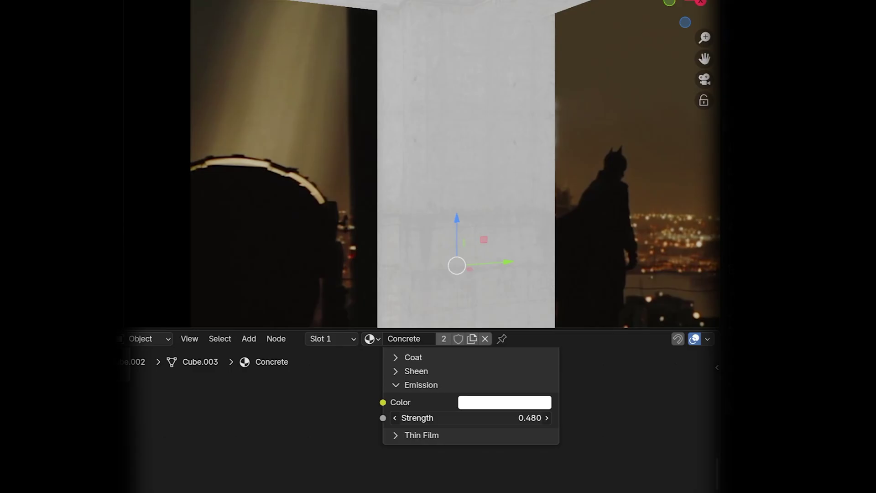
key("ctrl+z")
Add a Value node wired into the Concrete emission Strength and set it to 0.002
key("shift+a")
type("value")
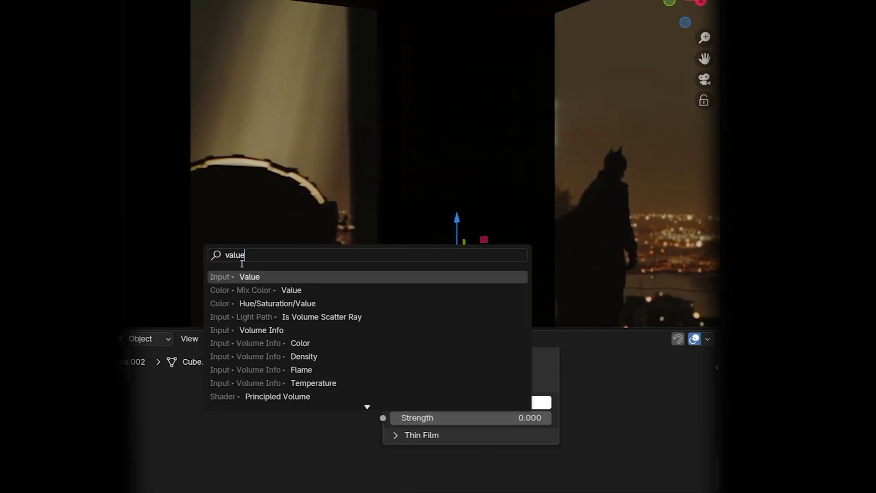
key("Return")
left_click_drag(327, 423, 383, 419)
left_click(270, 424)
type("0.0")
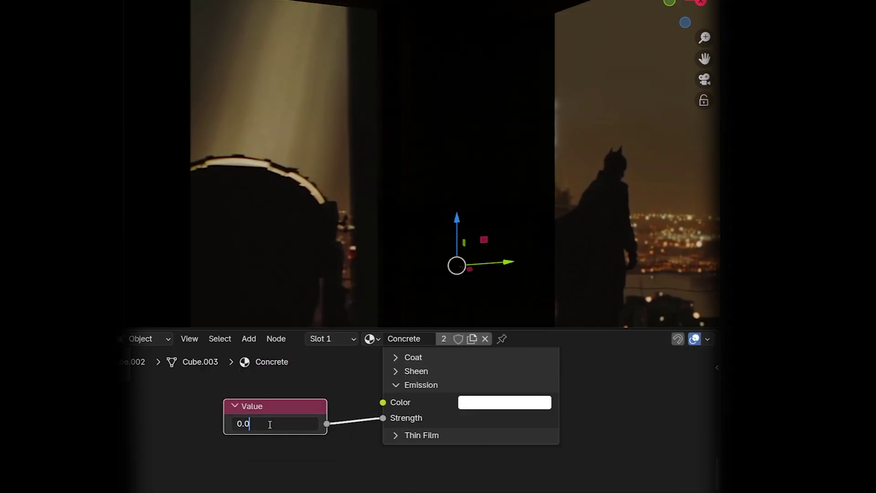
type("1")
key("Return")
left_click(269, 424)
type("0.001")
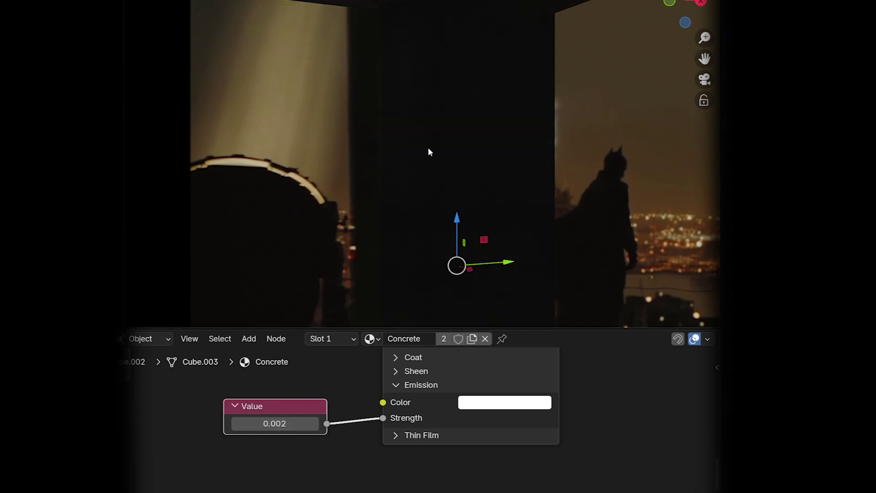
Toggle the Value node's mute to compare the glow, and shift a Color Ramp stop
scroll(428, 152, "down", 5)
key("m")
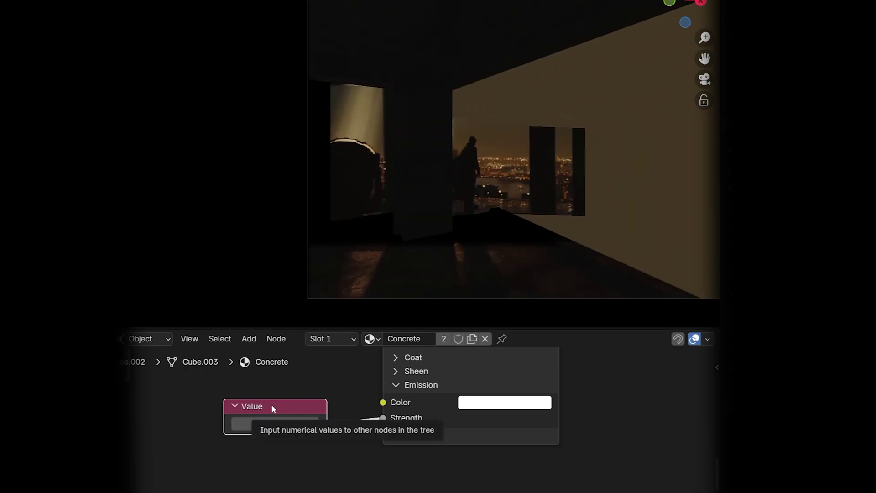
key("m")
key("m")
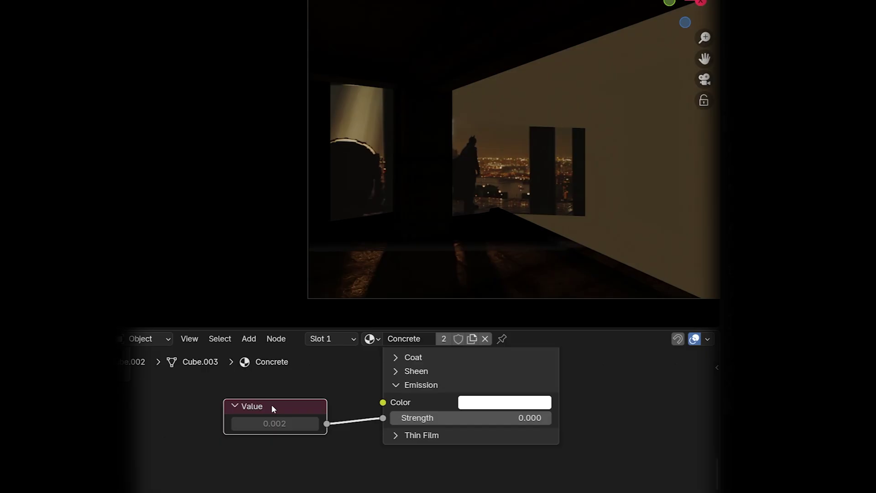
key("m")
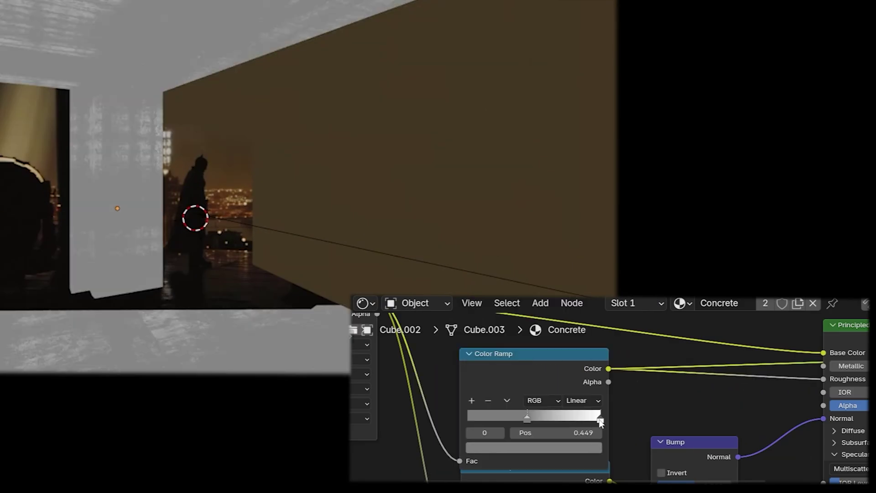
left_click_drag(600, 423, 568, 418)
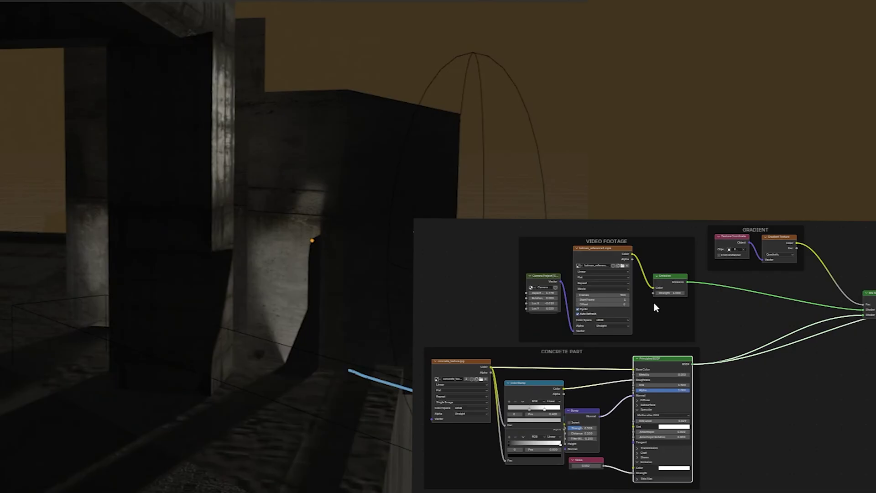
Preview only the projected Batman footage, then select the railing and the concrete block
left_click(668, 279, "ctrl+shift")
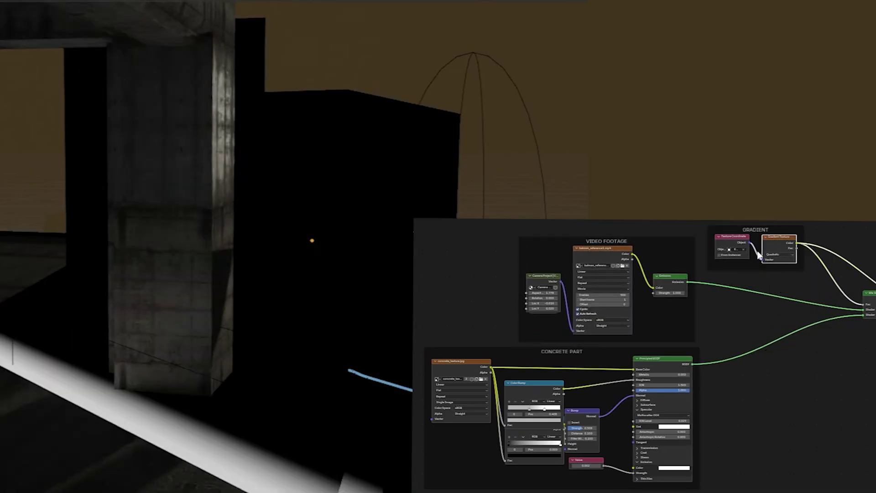
left_click(251, 433)
key("g")
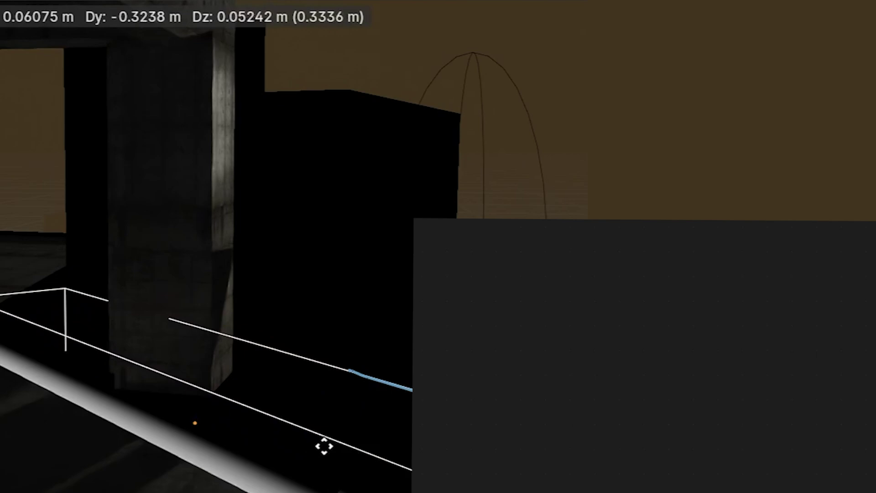
right_click(382, 365)
left_click(319, 320)
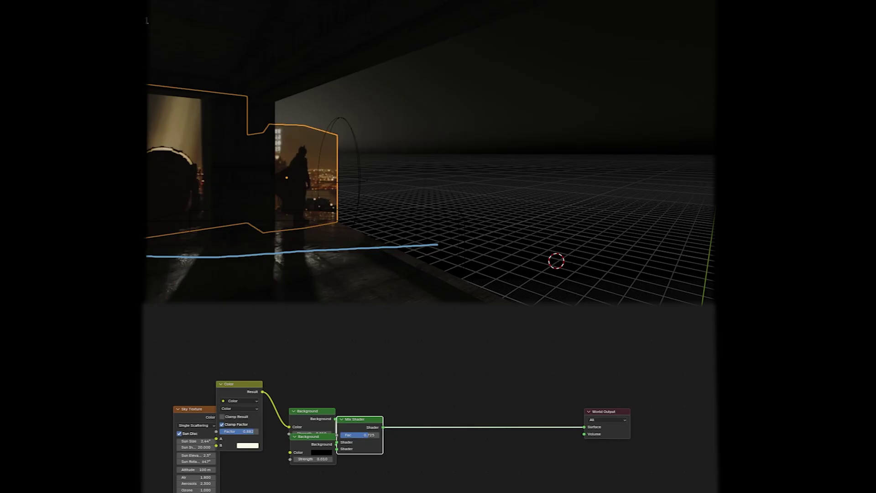
Add a world Background node with a colour sampled from the scene
key("shift+space")
key("g")
left_click(431, 391)
key("shift+a")
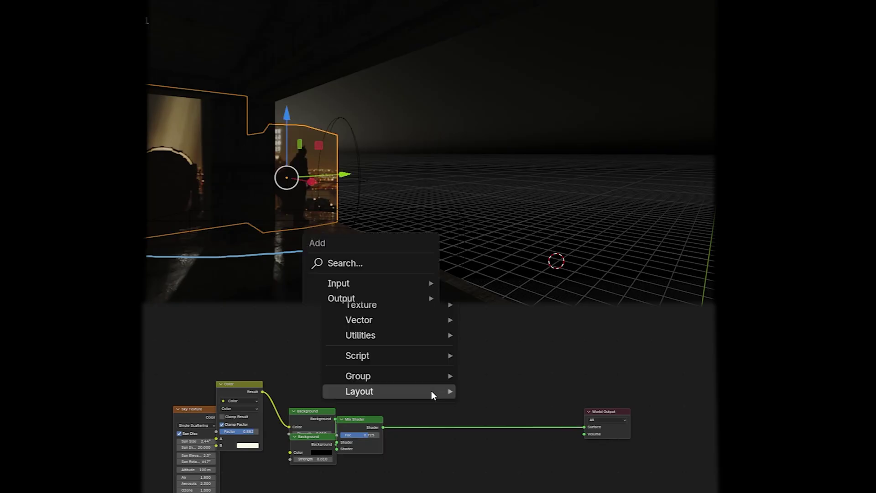
left_click(377, 264)
type("back")
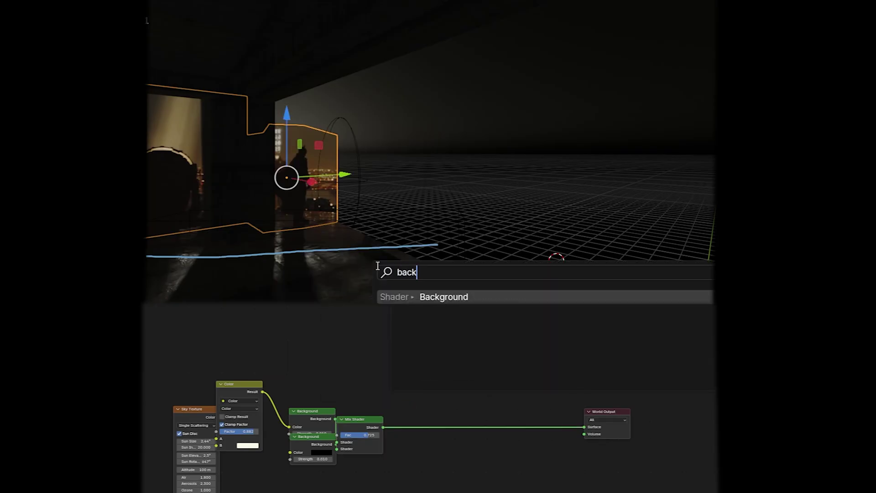
key("Return")
left_click(457, 461)
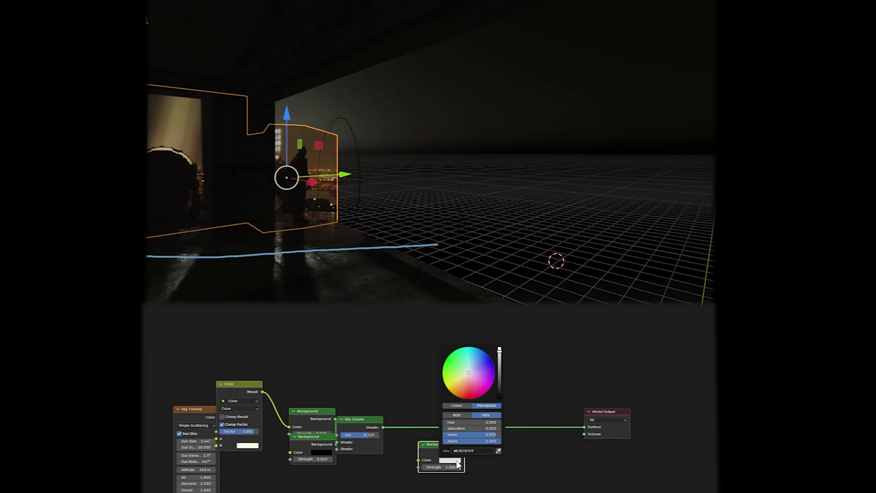
left_click(499, 452)
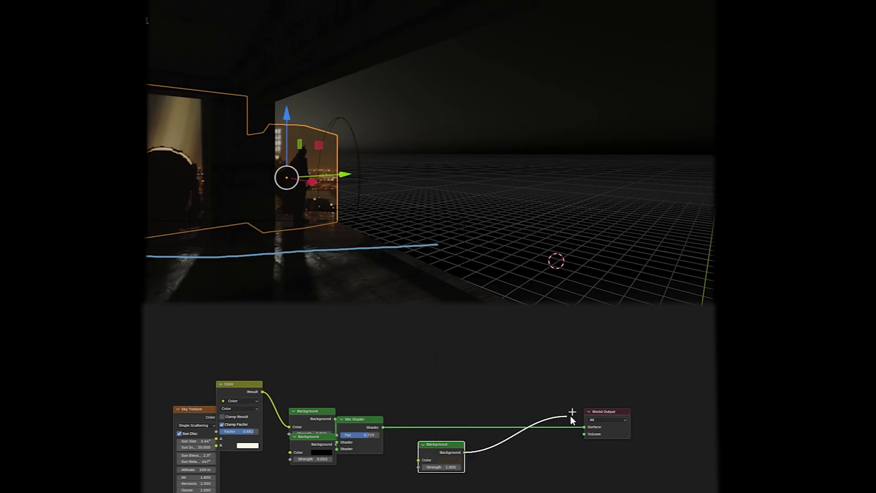
left_click_drag(570, 416, 573, 419)
key("ctrl+z")
Mix the old sky with the Background via Light Path Is Camera Ray, then resample its colour
key("shift+a")
type("light pat")
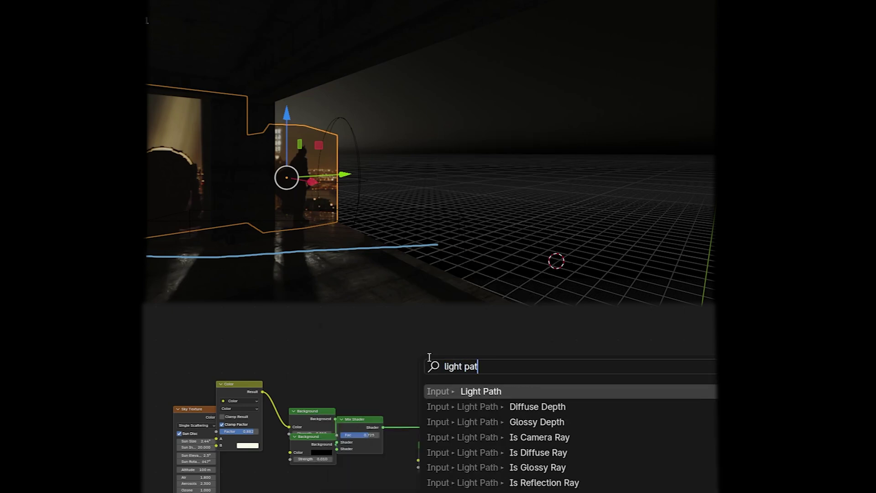
key("Return")
left_click(416, 306)
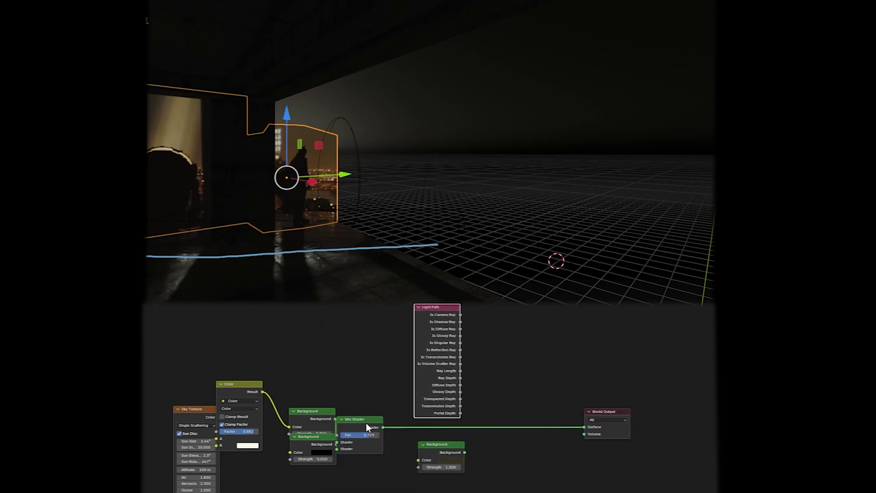
right_click_drag(368, 426, 439, 451, "ctrl+shift")
left_click_drag(461, 315, 510, 425)
left_click(481, 469)
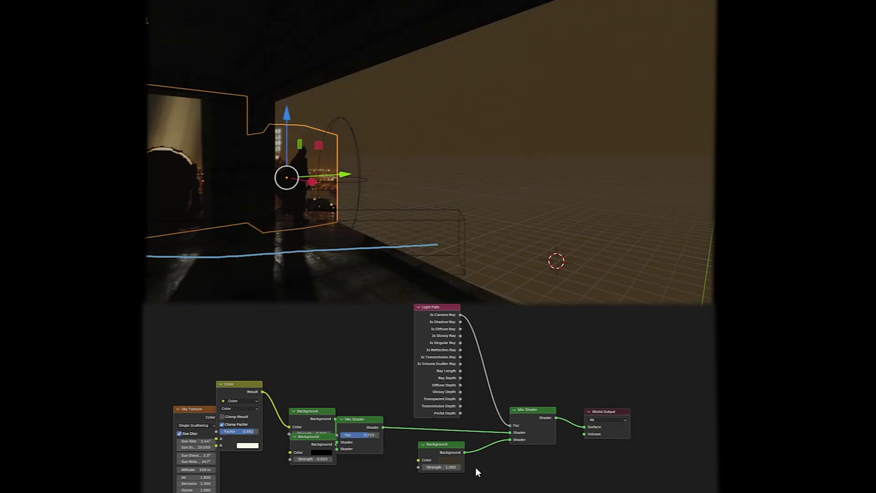
key("shift+alt+z")
left_click(447, 460)
left_click(500, 452)
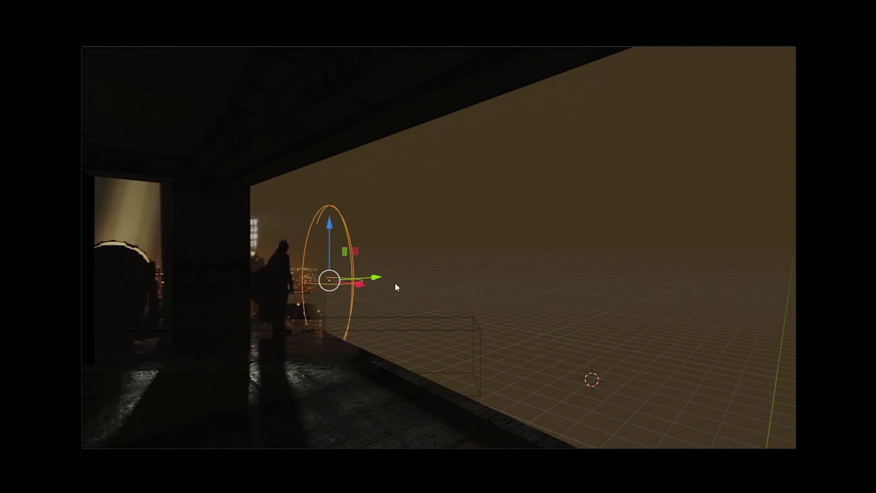
Move the egg-shaped spot light further right along the rooftop ledge
key("g")
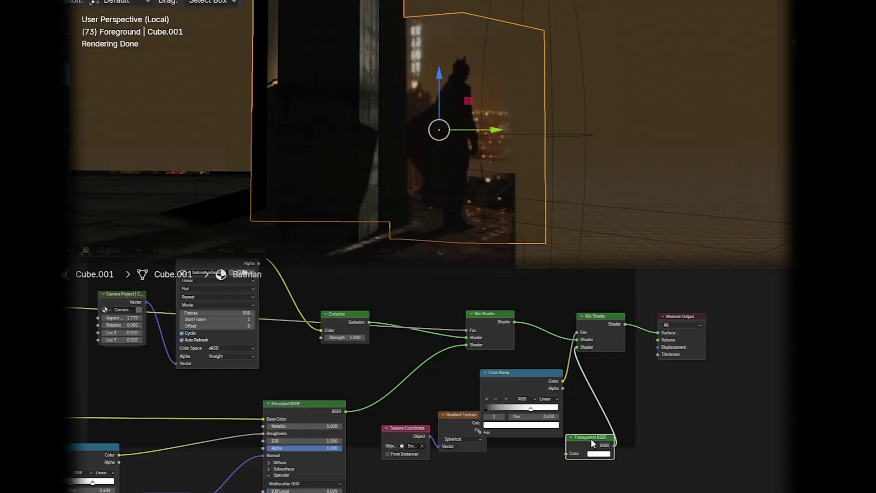
left_click_drag(592, 441, 597, 414)
key("Escape")
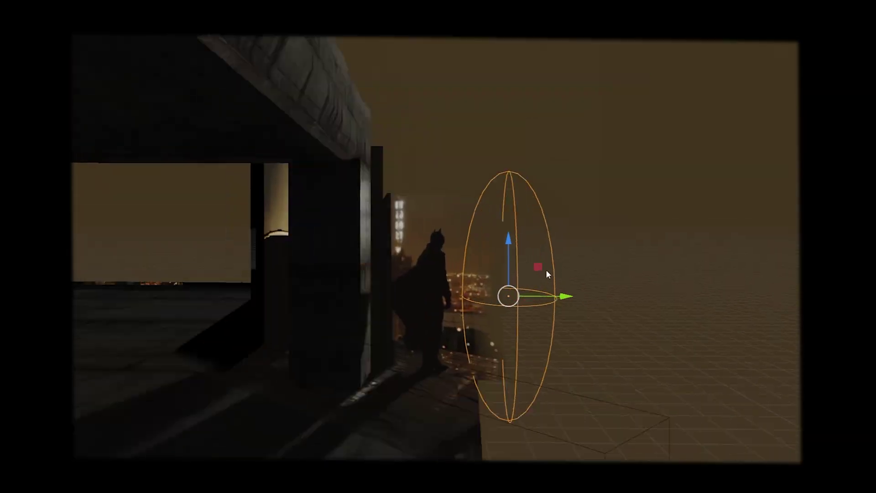
key("g")
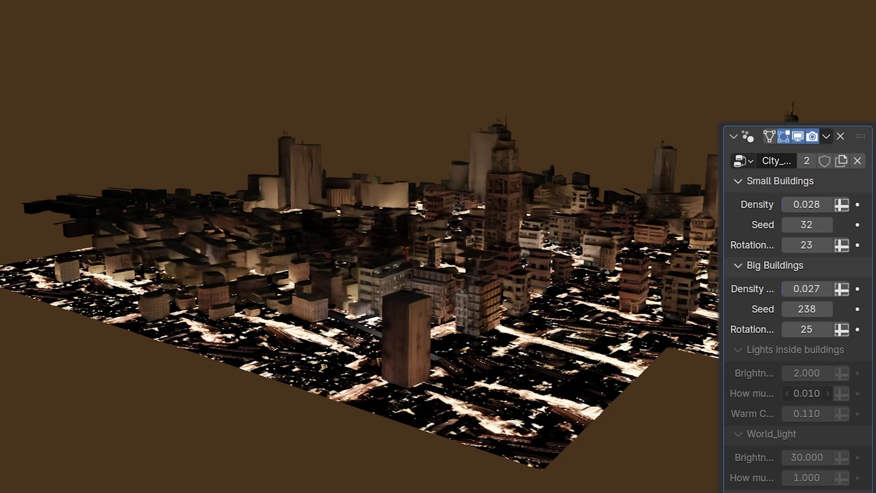
Set World_light amount to 0.010 and Lights inside buildings amount to 1.000
double_click(807, 478)
type("0.01")
key("Return")
key("BackSpace")
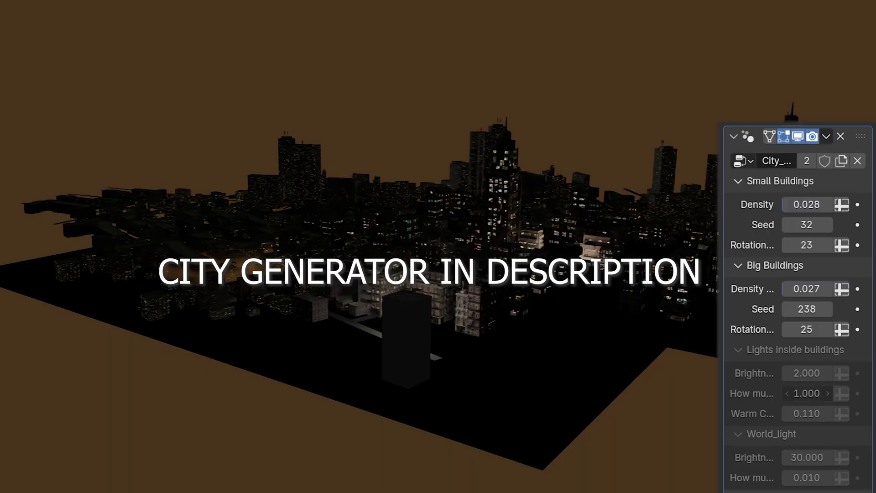
key("BackSpace")
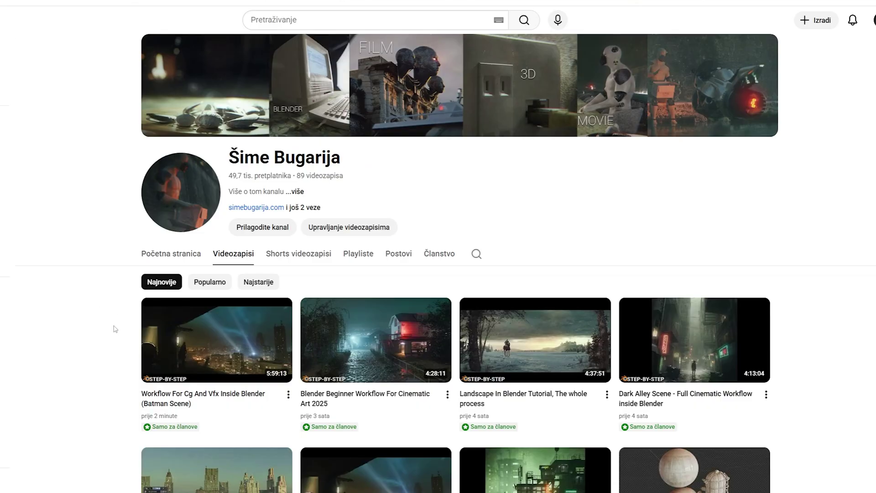
Open the Članstvo membership tab and expand the Batman tutorial post
left_click(440, 252)
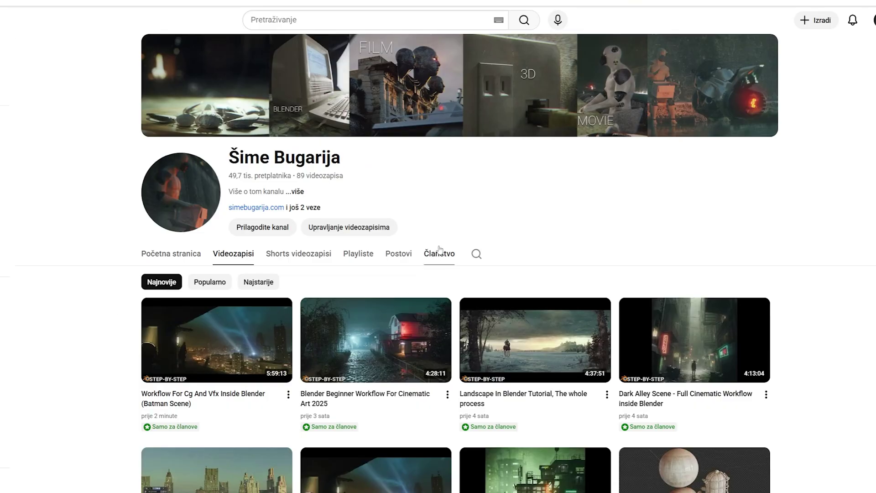
scroll(207, 336, "down", 8)
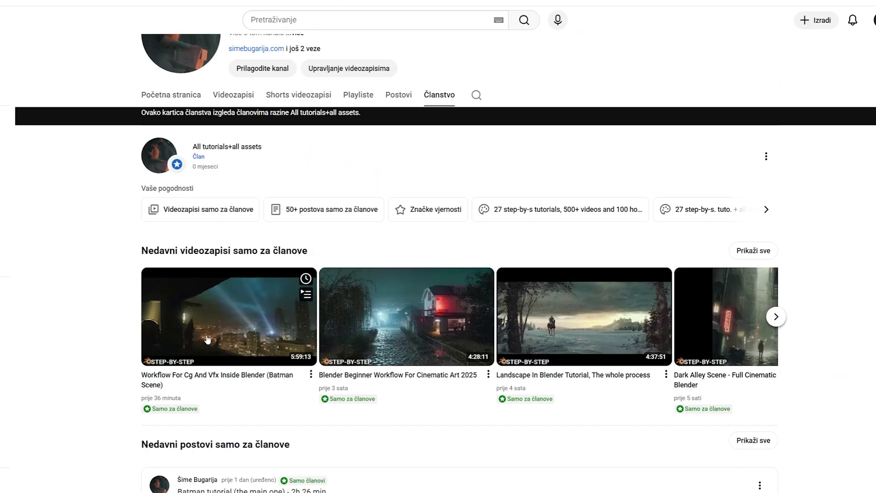
scroll(207, 336, "down", 3)
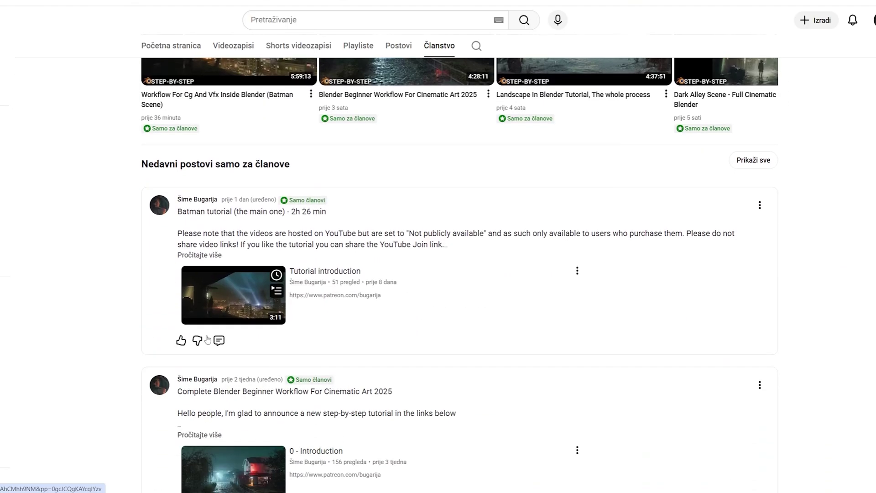
left_click(220, 208)
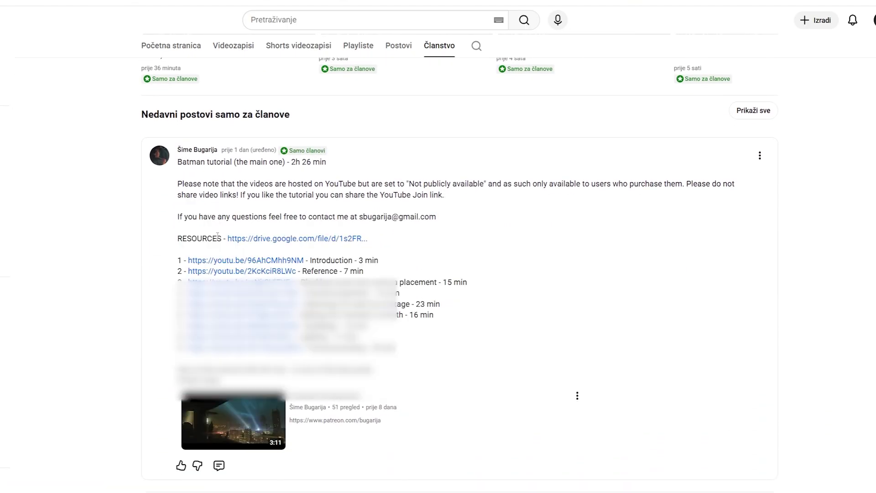
Expand the Simple City generator and City generator posts, then select the coupon code
scroll(222, 214, "down", 1)
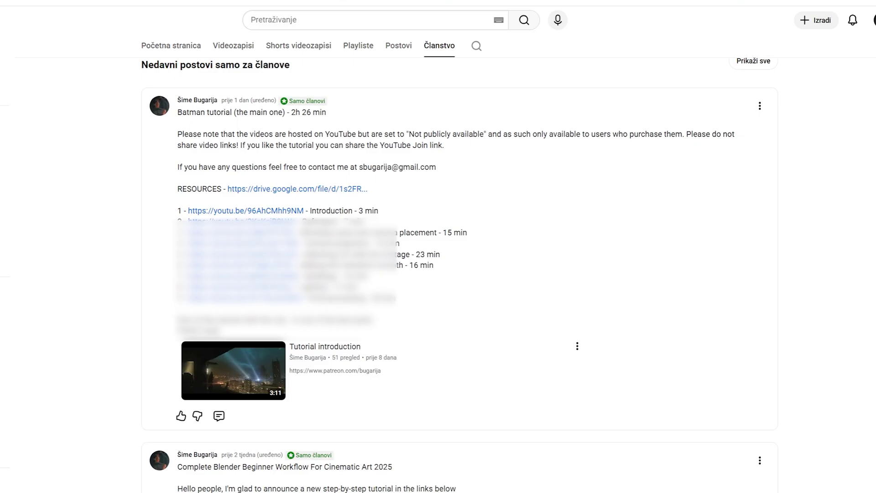
scroll(306, 247, "down", 3)
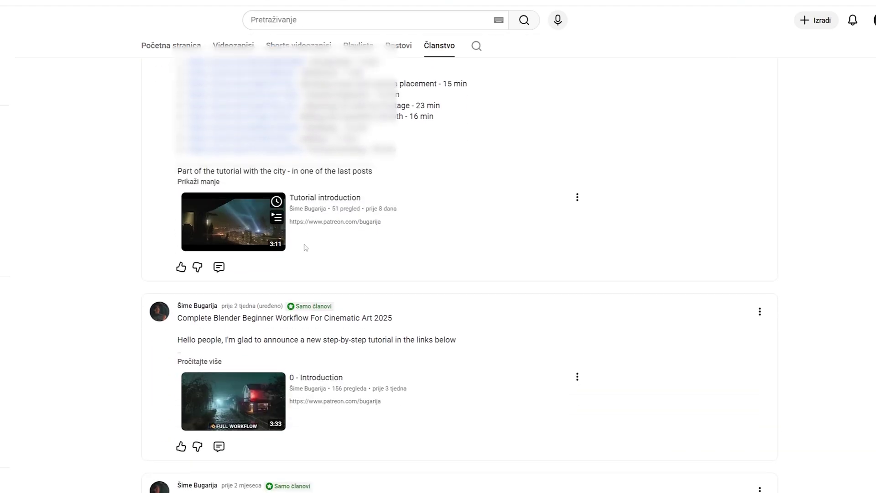
scroll(306, 248, "down", 1)
scroll(270, 283, "down", 2)
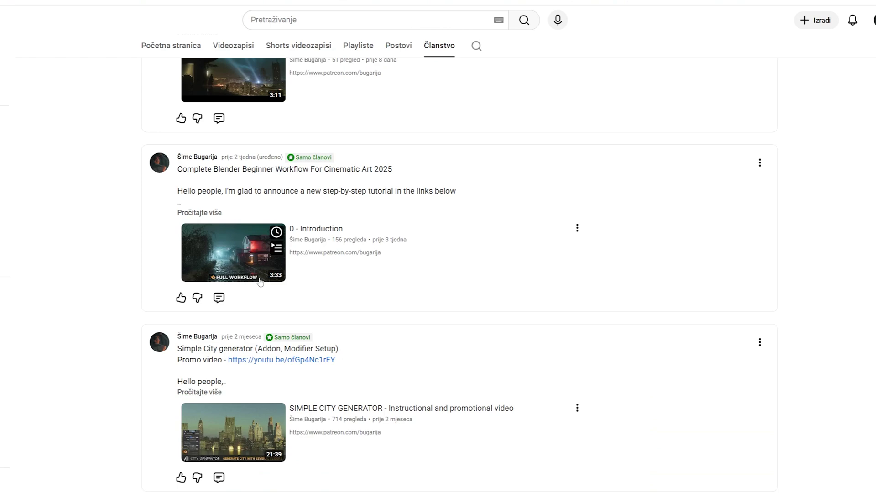
scroll(251, 286, "down", 1)
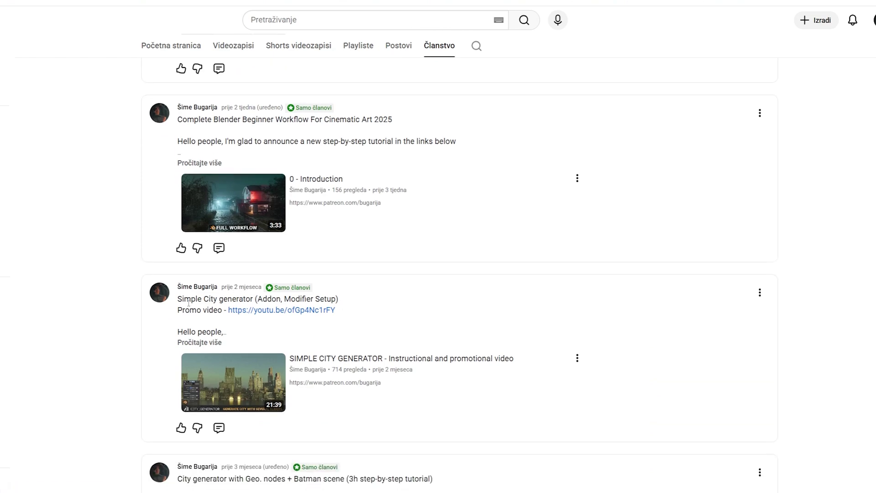
scroll(189, 303, "down", 2)
left_click(207, 246)
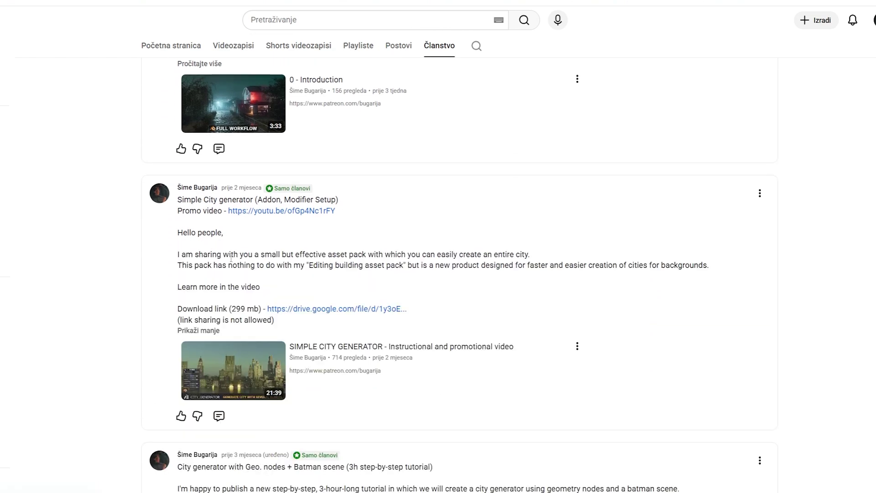
scroll(255, 289, "down", 4)
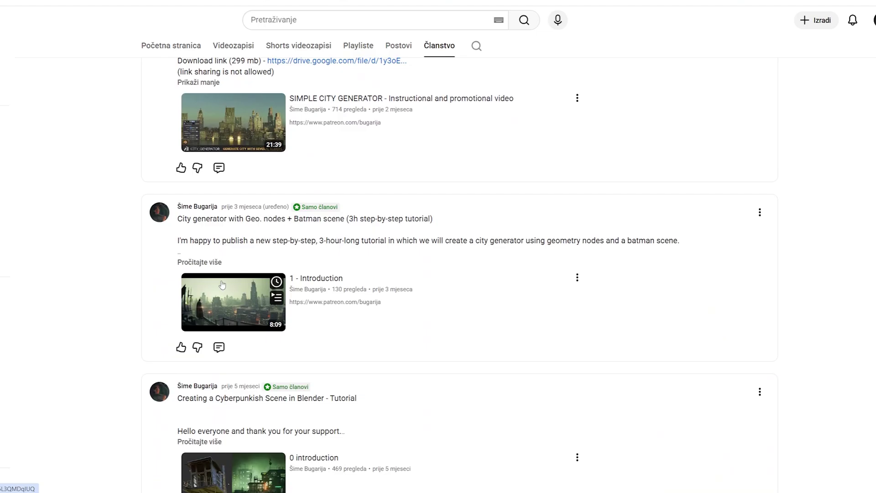
left_click(208, 263)
scroll(209, 267, "down", 3)
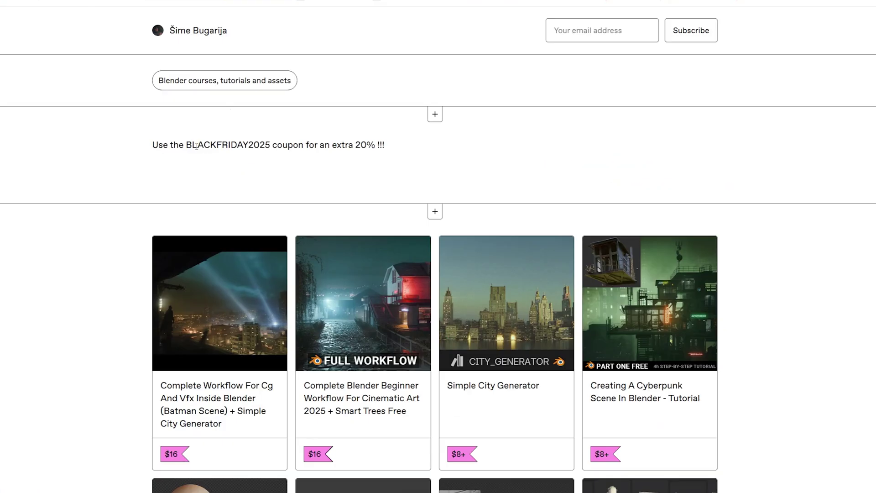
double_click(207, 144)
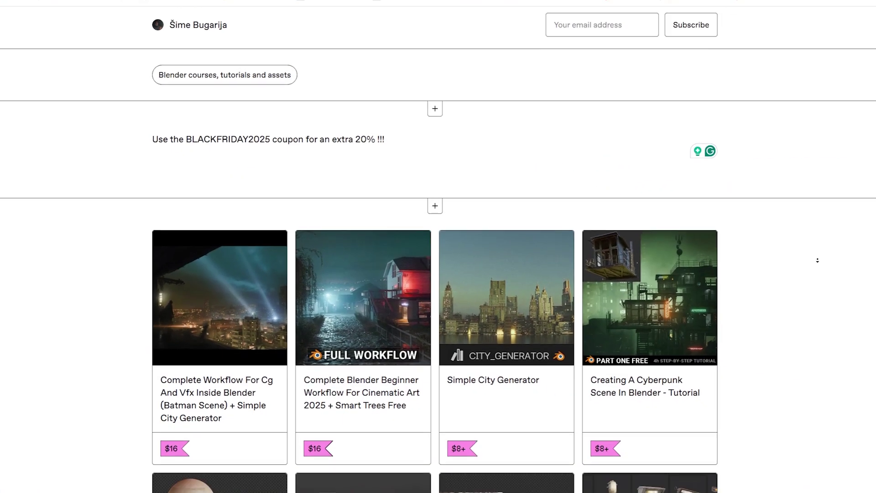
Scroll down through the Gumroad store's grid of Blender tutorials and asset packs
scroll(816, 264, "down", 3)
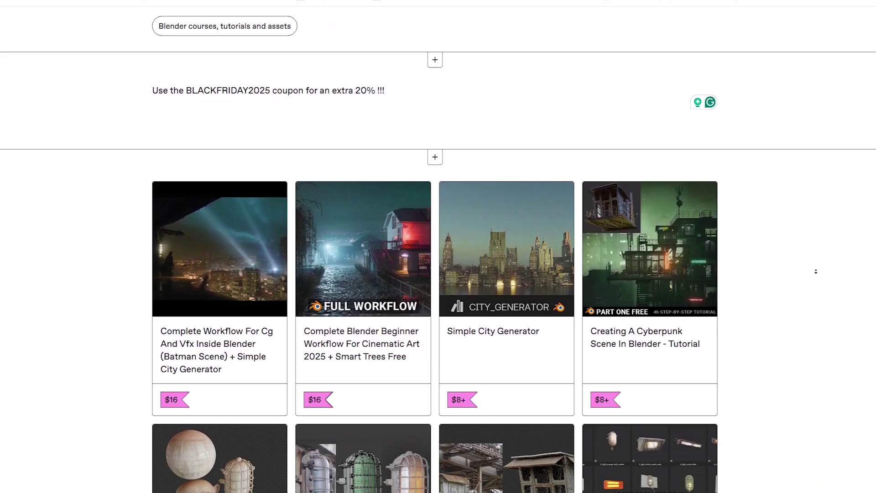
scroll(817, 271, "down", 2)
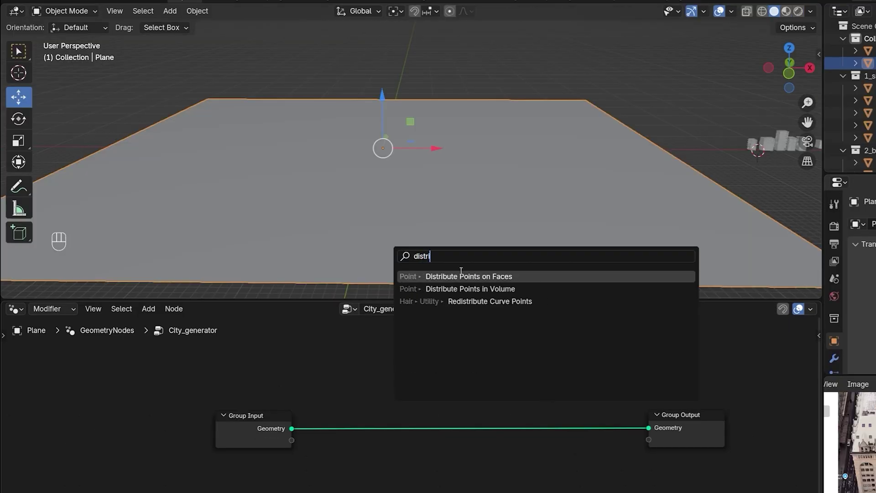
Scatter points on the plane with a Poisson Disk Distribute Points on Faces node
left_click(461, 276)
left_click(405, 432)
left_click(462, 460)
key("shift+a")
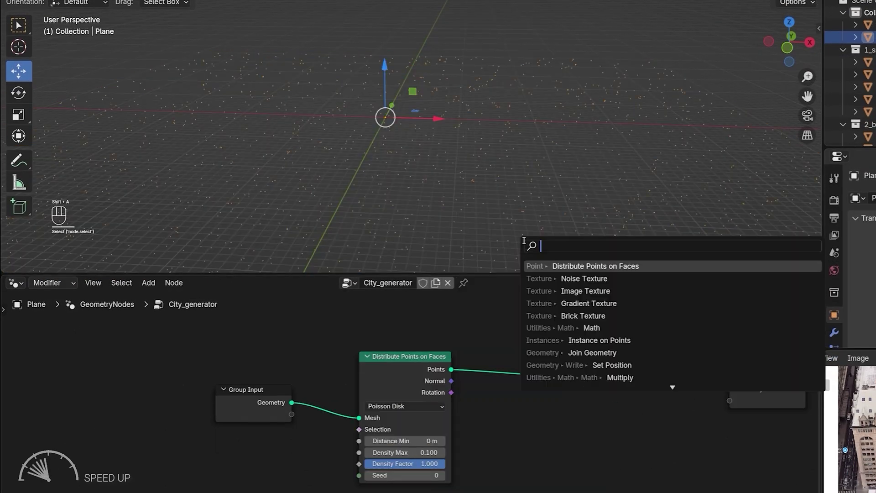
key("Escape")
Set Density Max to 0.01 and the random scale maximum to 1.6
double_click(458, 381)
type("0.01")
key("Return")
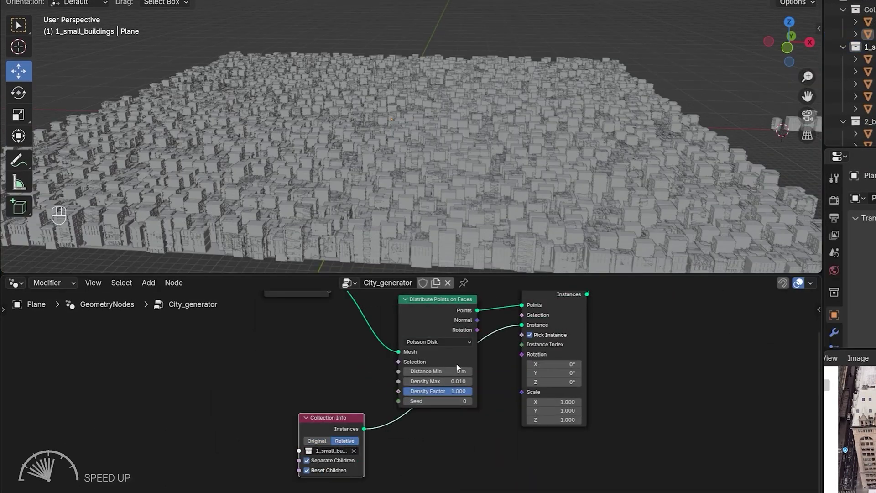
double_click(458, 392)
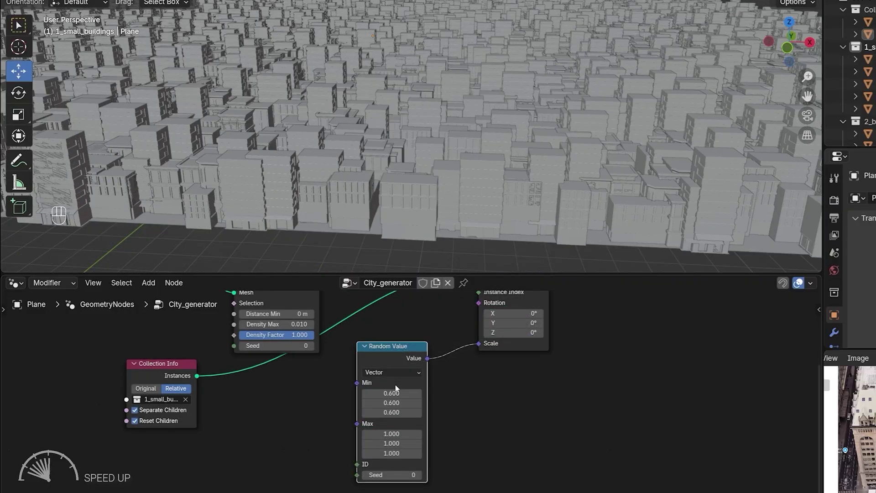
double_click(392, 433)
type("1.6")
key("Return")
Set the Density Factor to 0.35 and 0.8, and the random minimum to 1.4
double_click(276, 335)
type("0.35")
key("Return")
double_click(423, 386)
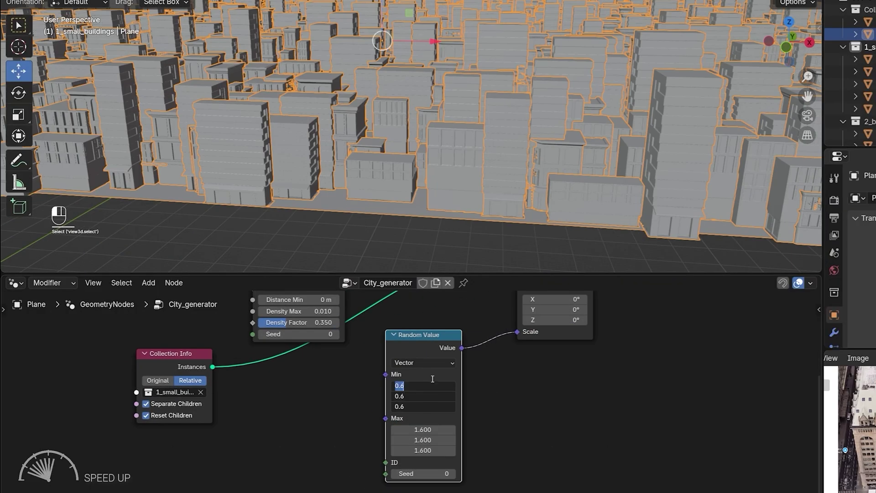
type("0.8")
key("Return")
double_click(422, 430)
type("1.4")
key("Return")
Replace the random rotation link with a Combine XYZ so buildings stand upright
left_click(424, 363)
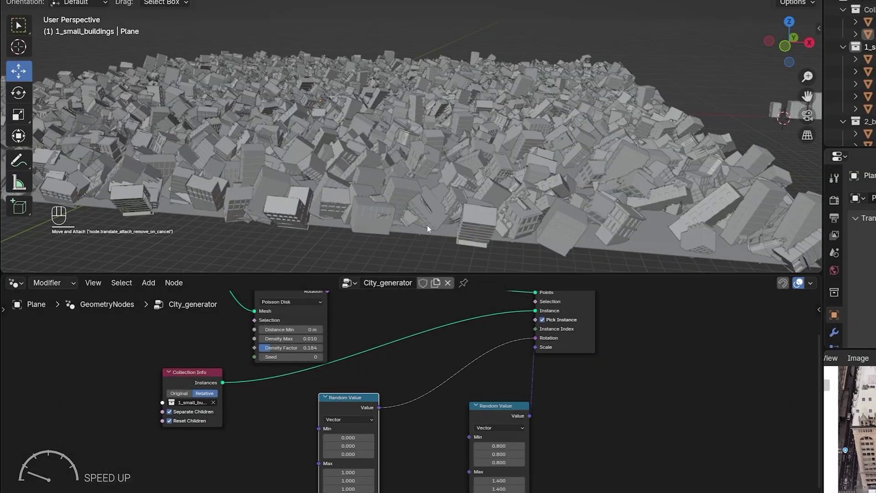
right_click_drag(493, 363, 493, 365, "ctrl")
left_click(340, 390)
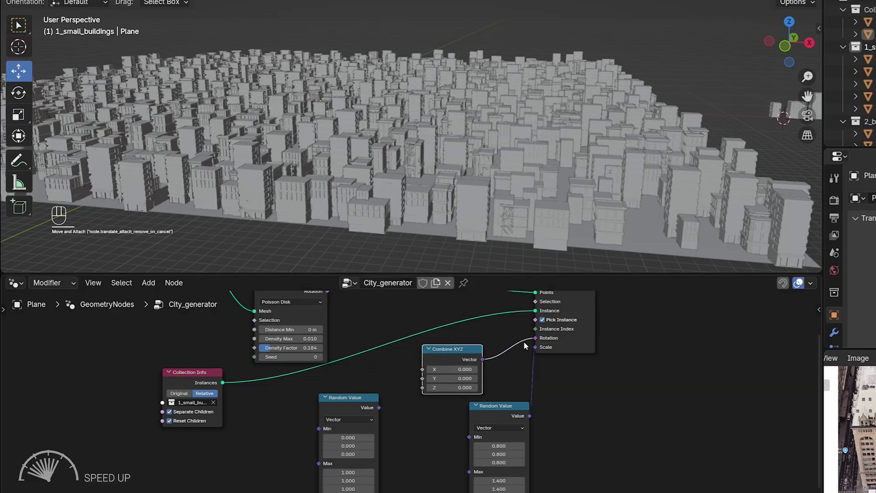
left_click_drag(452, 369, 463, 370)
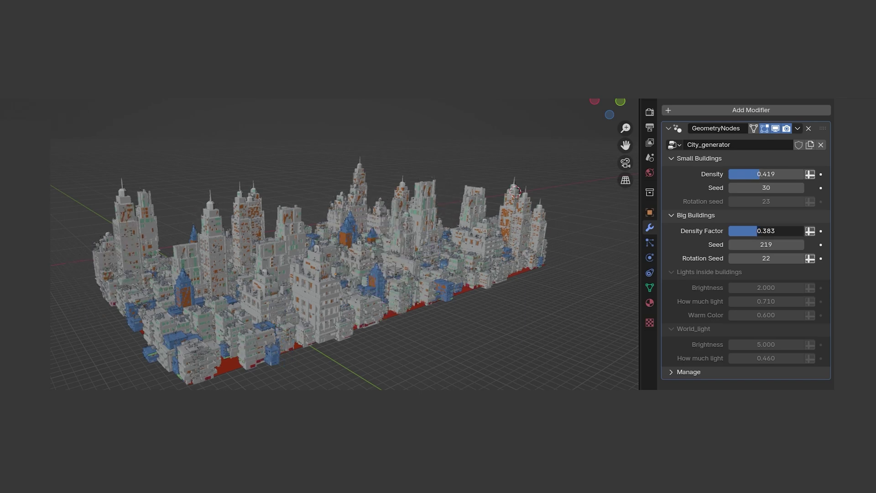
Group the building node tree into a node group named 'Small buildings'
left_click_drag(730, 231, 804, 231)
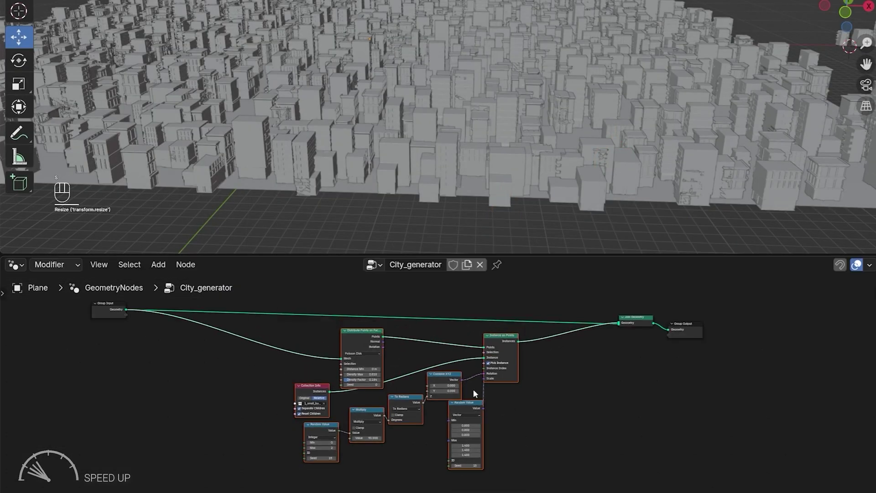
key("ctrl+g")
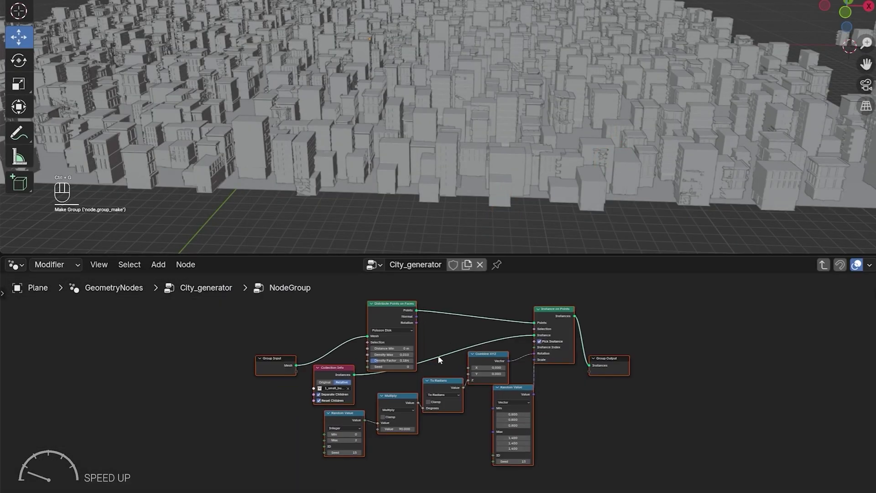
key("Tab")
key("Tab")
key("Tab")
double_click(452, 332)
type("Small buildi")
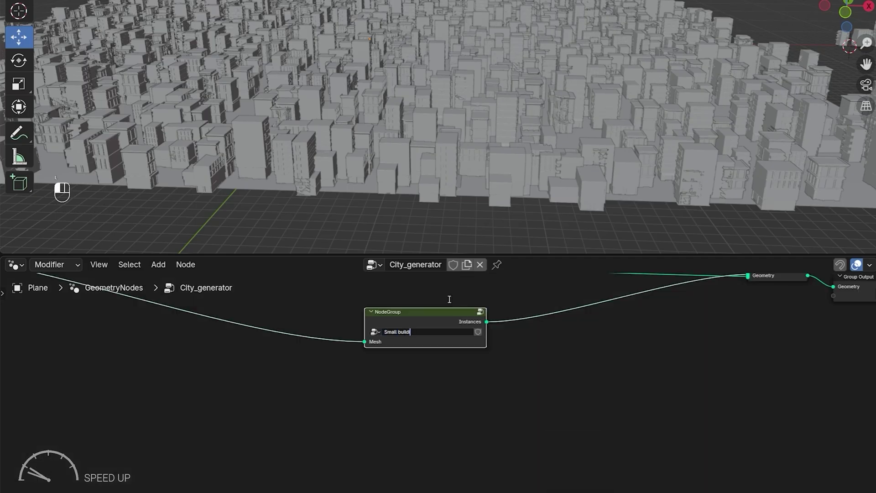
type("ngs")
key("Return")
Duplicate the group as 'Big' and join it into the Join Geometry
key("shift+d")
left_click(418, 412)
double_click(461, 427)
type("Big")
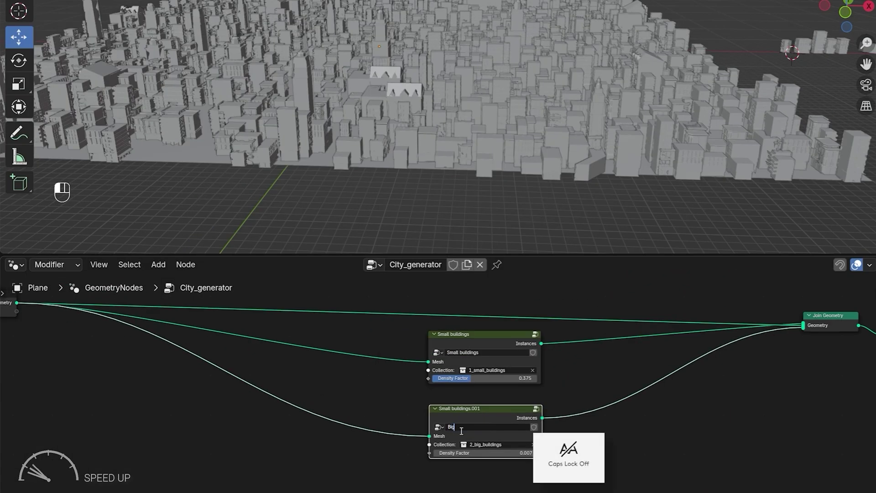
Set small-building density to 0.699 and big to 0.730, and change the seeds
key("Tab")
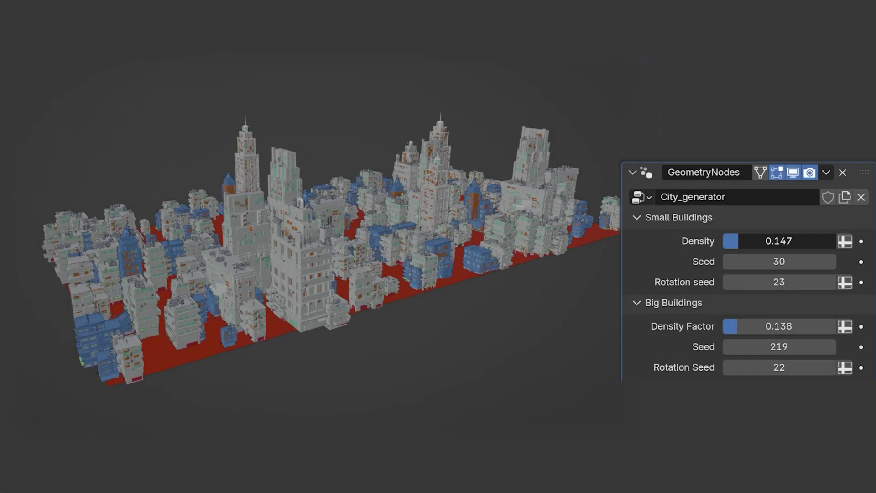
left_click_drag(754, 241, 796, 282)
left_click_drag(739, 326, 835, 346)
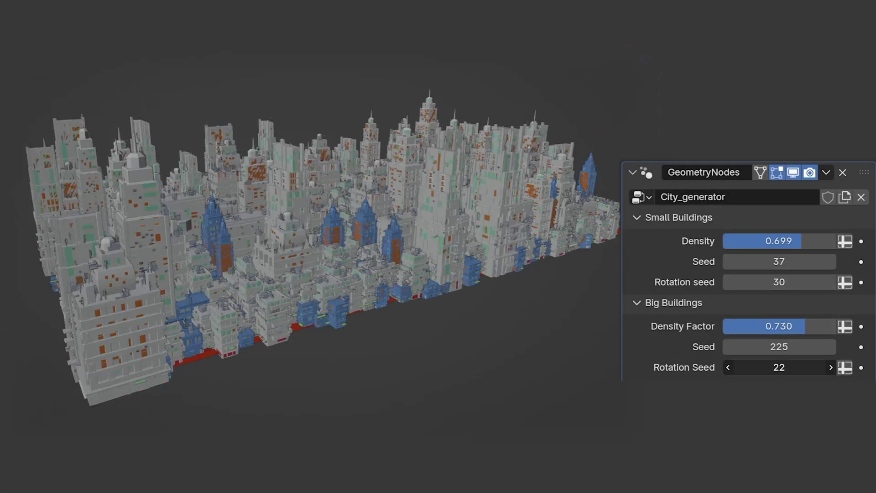
left_click_drag(779, 367, 748, 367)
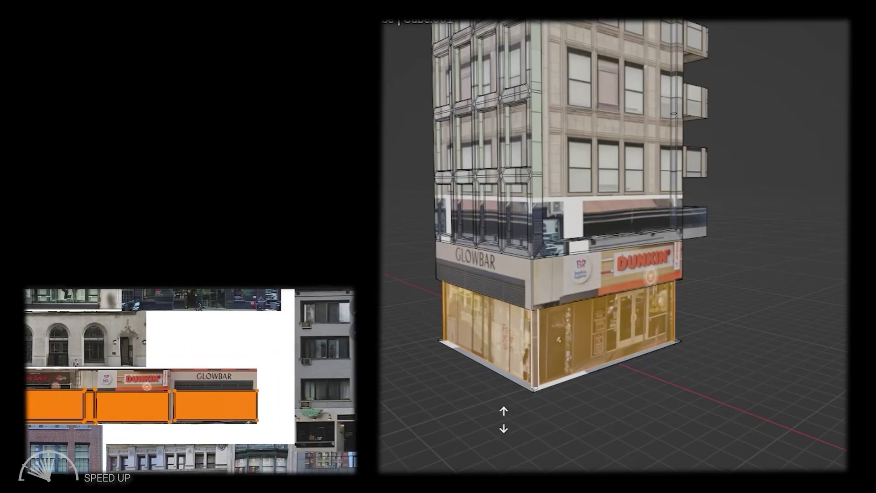
Stretch and move the selected UVs onto the storefront and facade regions of the texture atlas
left_click_drag(235, 386, 317, 386)
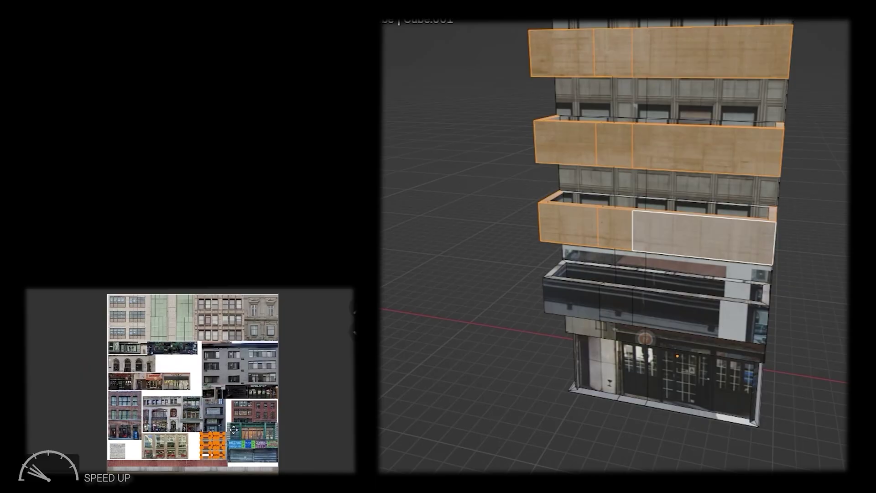
scroll(255, 339, "up", 5)
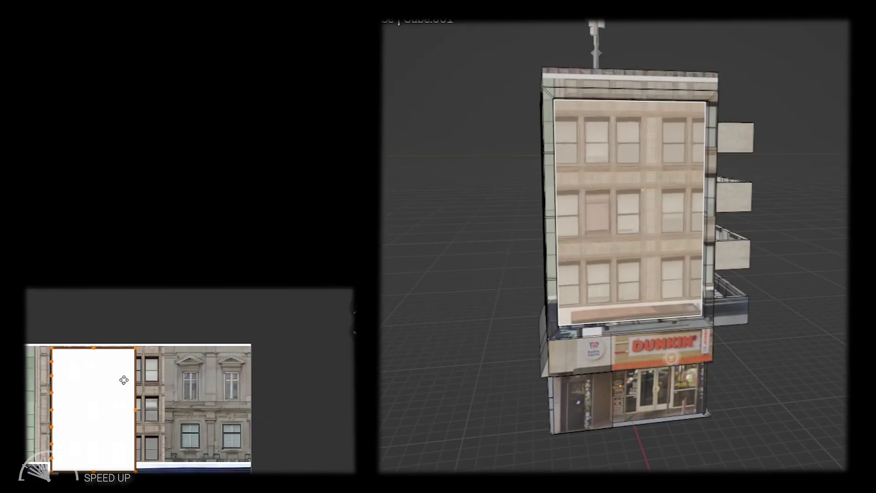
scroll(671, 233, "up", 5)
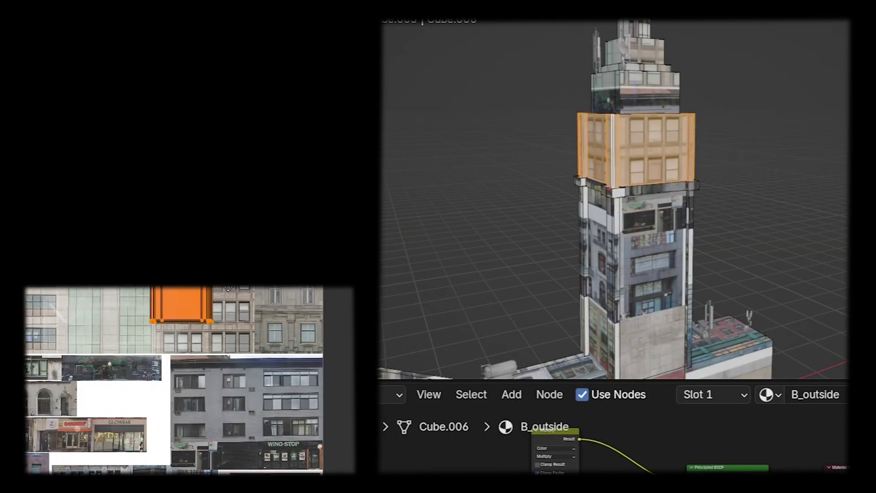
key("g")
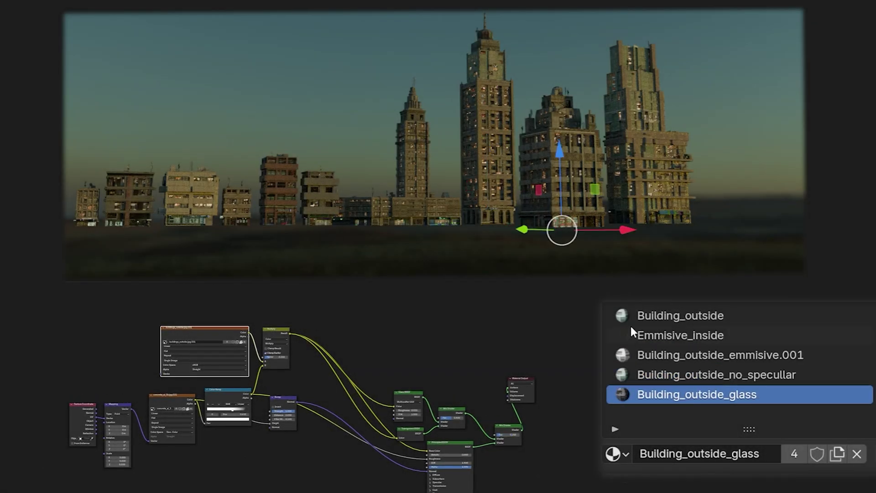
Step through one building's Emmisive_inside, Building_outside_no_specullar and Building_outside_glass node trees
left_click(637, 324)
left_click(651, 330)
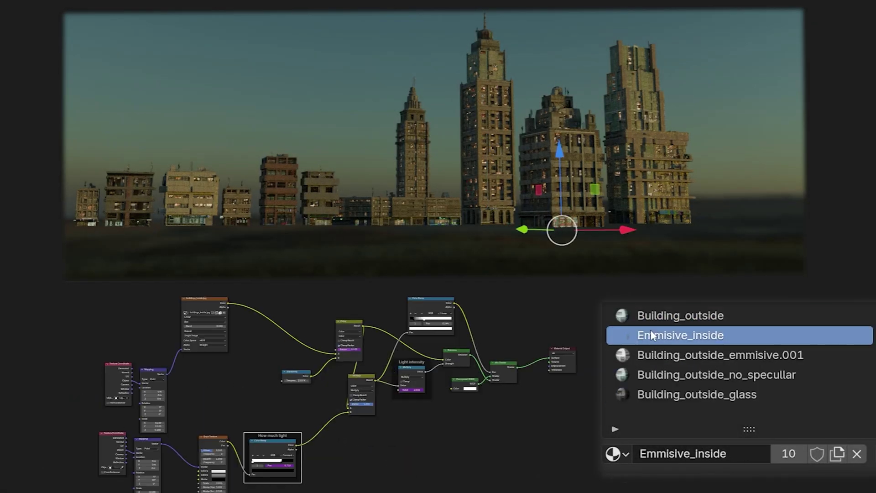
left_click(648, 355)
left_click(654, 374)
left_click(643, 394)
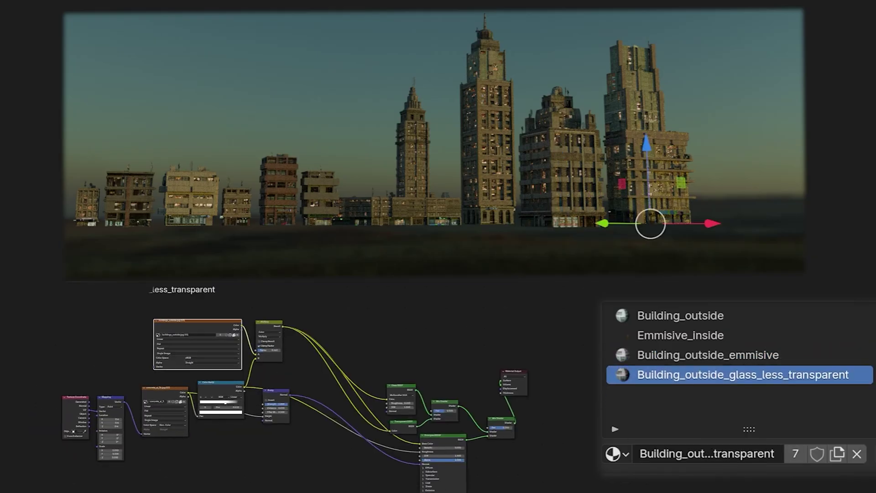
Inspect other buildings' materials, including Building_outside_glass_less_transparent and Building_outside
left_click(649, 317)
left_click(648, 375)
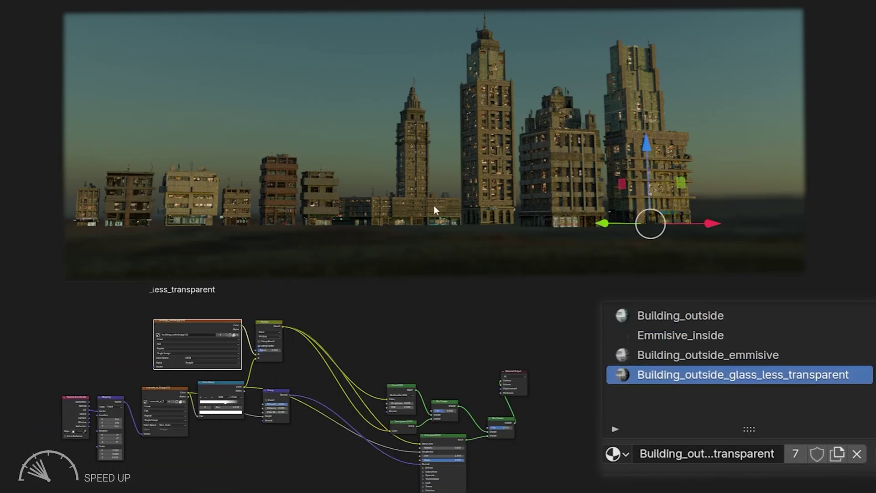
left_click(413, 151)
left_click(655, 355)
left_click(300, 206)
left_click(328, 190)
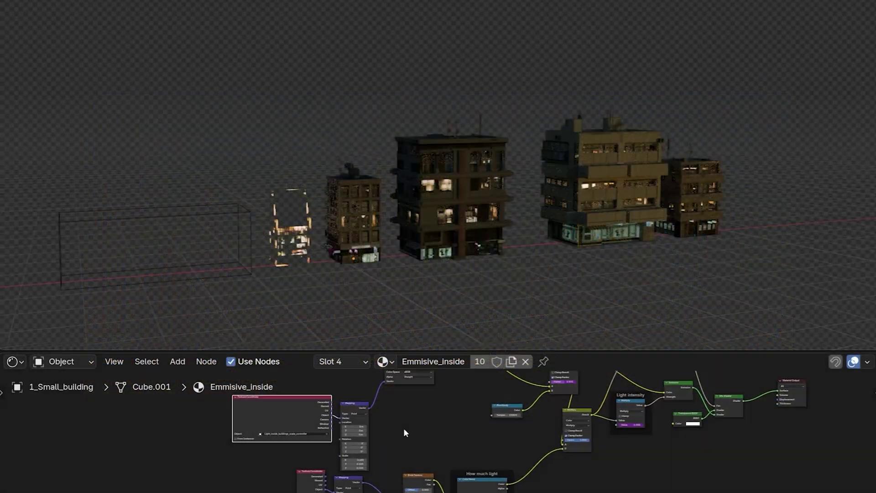
Shrink the window-light scale controller box in the Emmisive_inside node tree
scroll(379, 422, "up", 2)
middle_click_drag(356, 417, 489, 446)
scroll(376, 420, "up", 1)
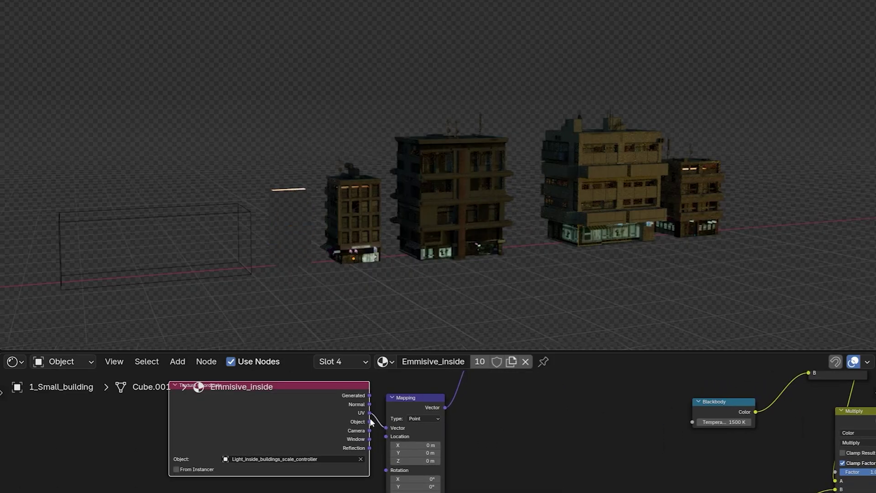
left_click(204, 223)
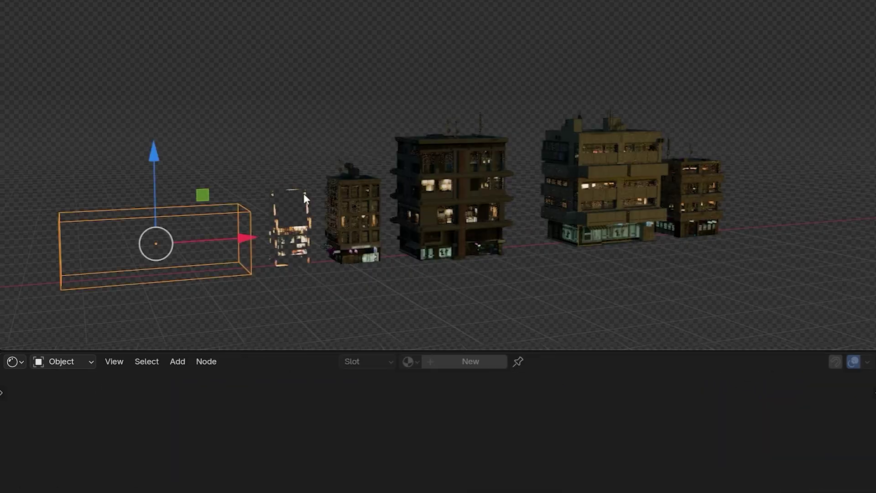
key("s")
key("s")
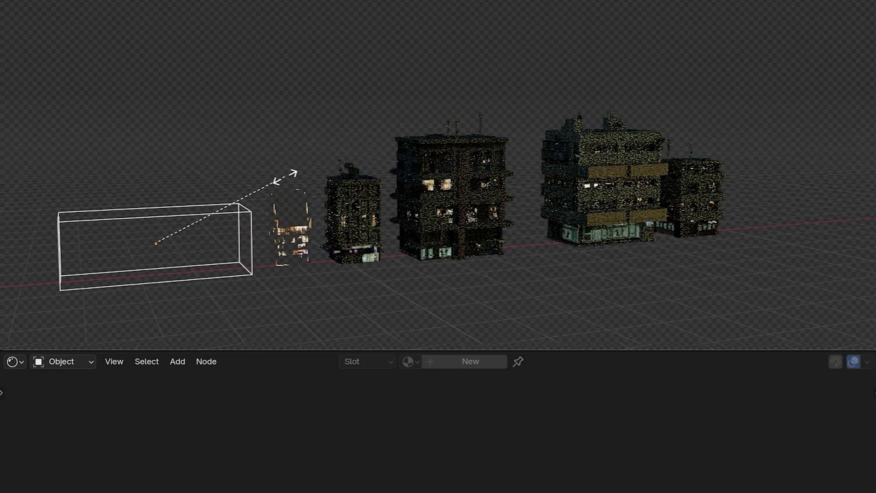
left_click(283, 179)
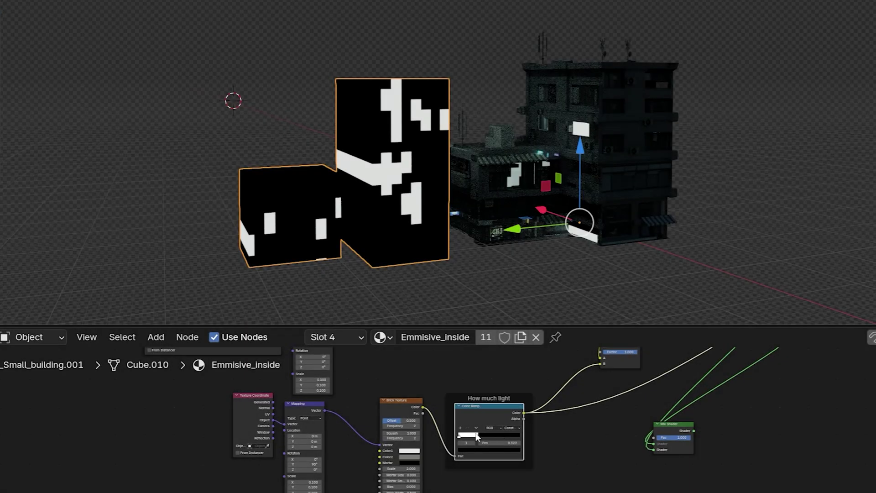
Drag the Color Ramp stop while previewing the shader until many more windows glow
left_click_drag(478, 435, 508, 437)
left_click(675, 425, "ctrl+shift")
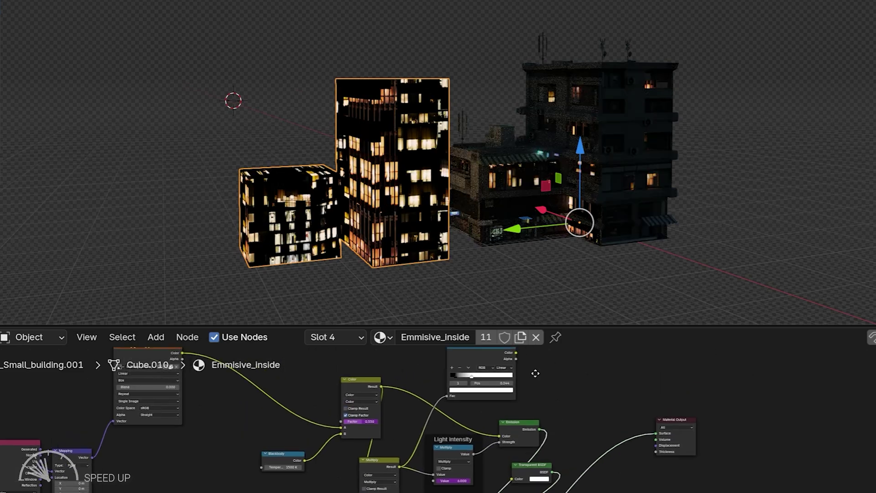
middle_click_drag(499, 436, 497, 399)
left_click_drag(496, 400, 482, 399)
scroll(466, 360, "up", 3)
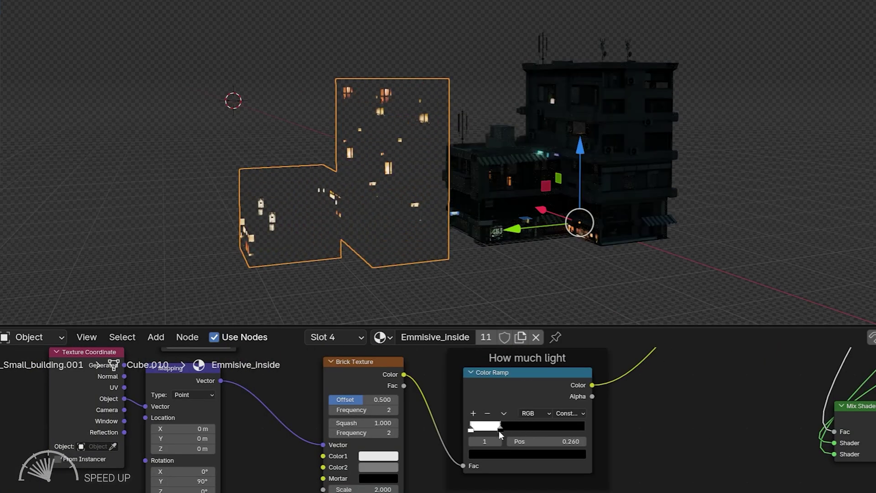
left_click_drag(499, 429, 525, 428)
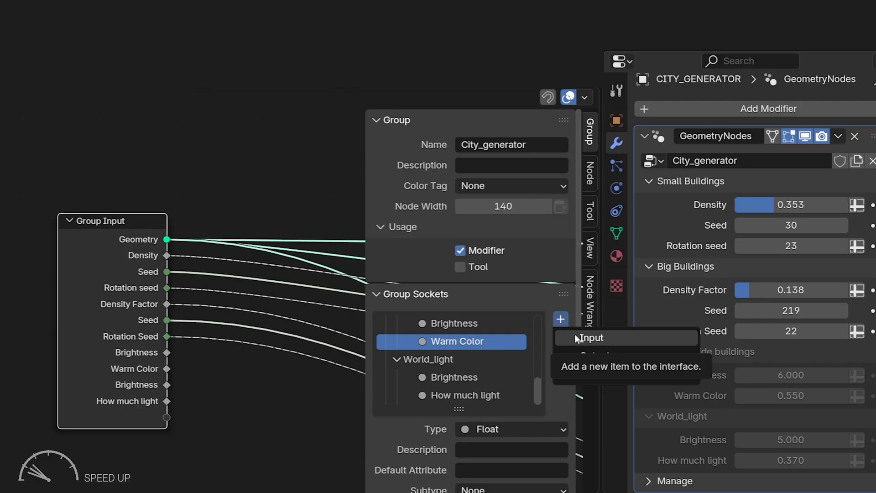
Add a 'How much light' group input socket and wire it to the ramp position
left_click(561, 319)
double_click(447, 360)
type("How")
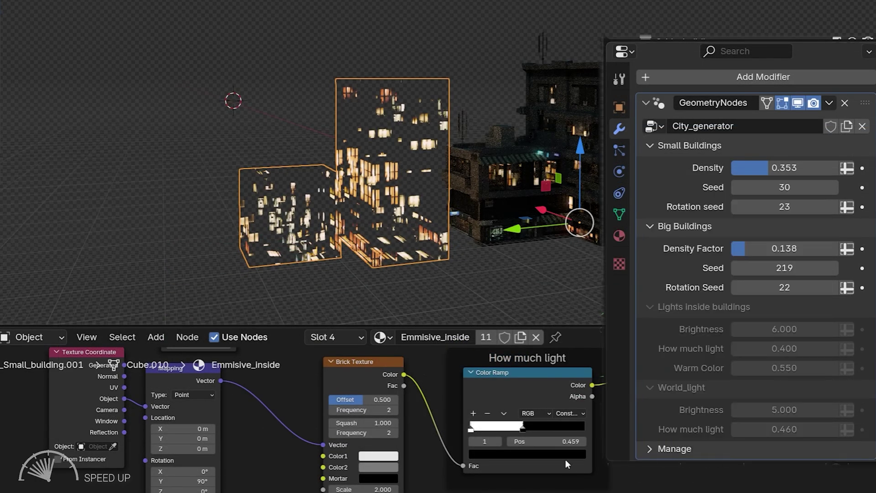
right_click(559, 439)
left_click(560, 440)
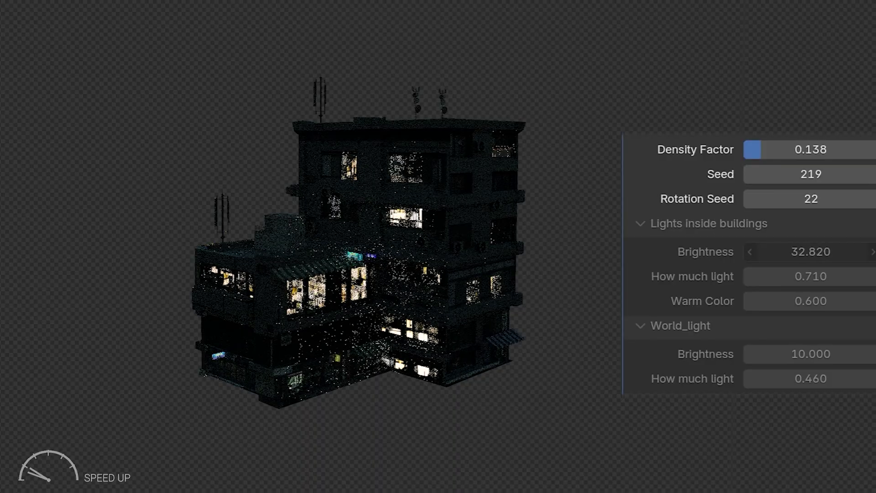
Tweak interior light brightness, clear all small and big buildings, and set world brightness to 100
mouse_move(775, 252)
left_mouse_down()
mouse_move(845, 251)
mouse_move(775, 247)
left_mouse_up()
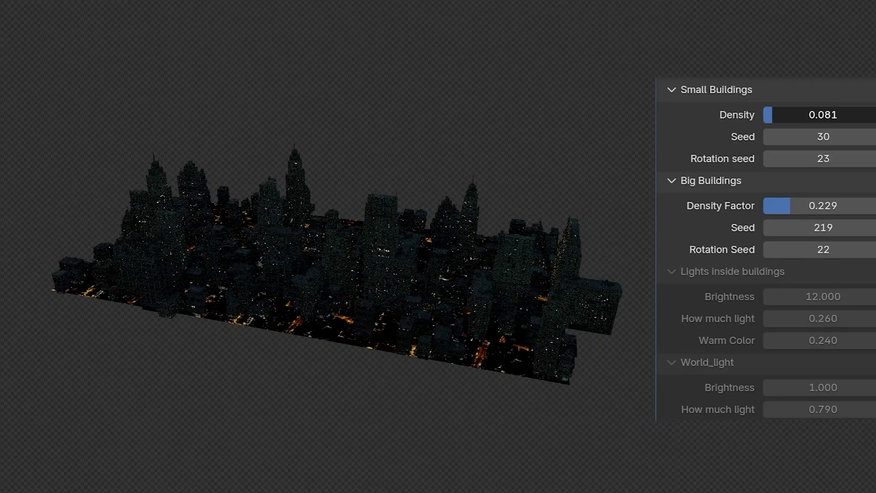
left_click_drag(823, 115, 776, 115)
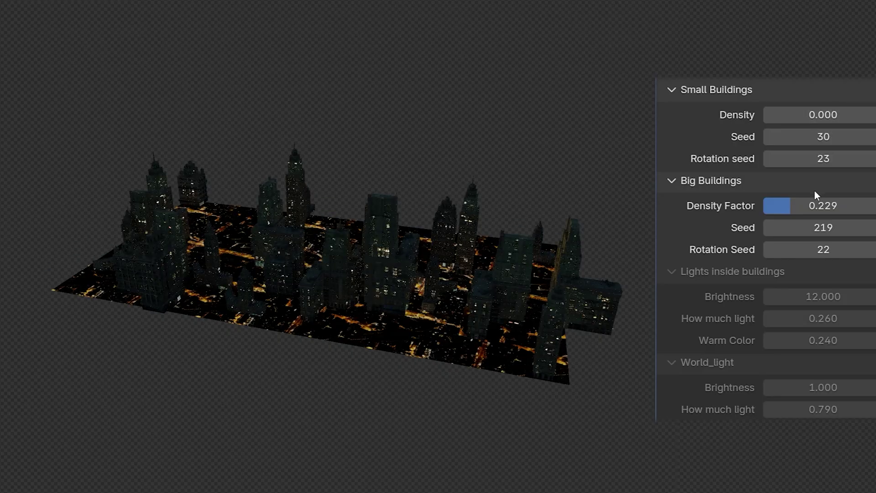
left_click_drag(814, 205, 776, 205)
left_click_drag(817, 388, 803, 409)
left_click(809, 387)
type("100")
key("Return")
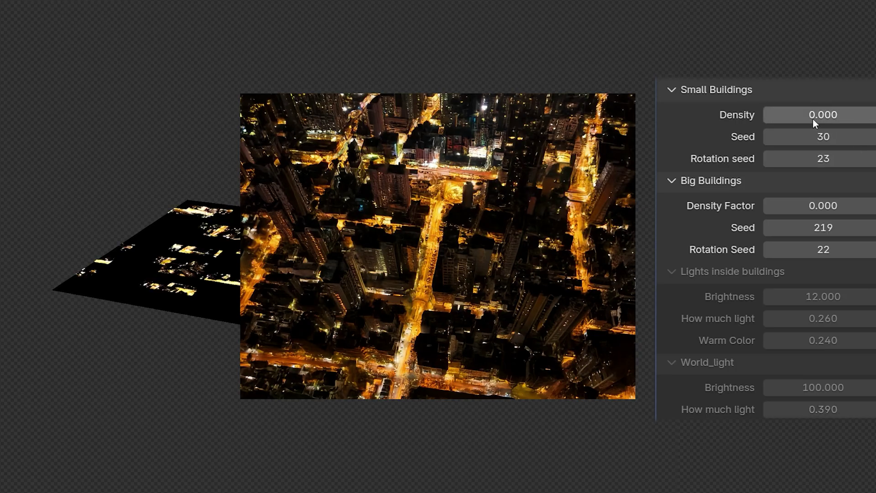
Restore small and big building densities to 0.166 and 0.256, then lower world brightness to 5
left_click_drag(813, 119, 835, 119)
left_click_drag(776, 203, 803, 205)
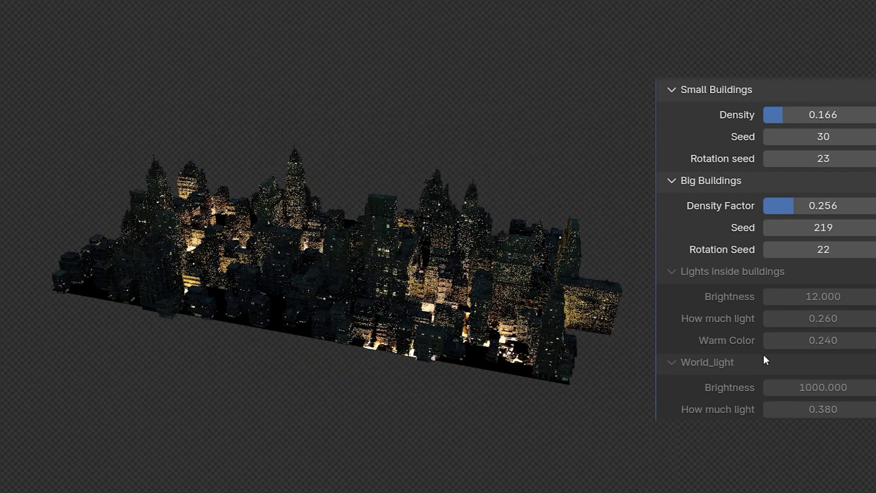
left_click_drag(822, 409, 867, 410)
left_click_drag(822, 387, 818, 386)
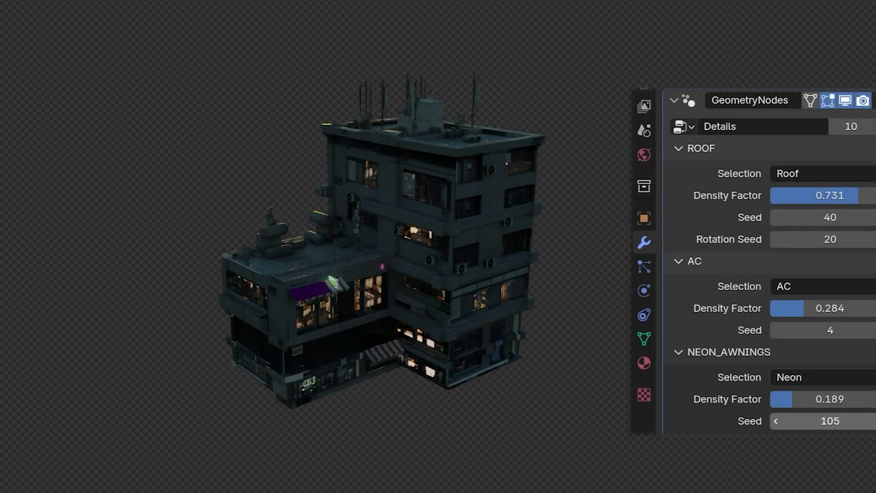
Scroll the Details modifier's seed values, leaving the neon awnings seed at 109
scroll(830, 421, "up", 1, "ctrl")
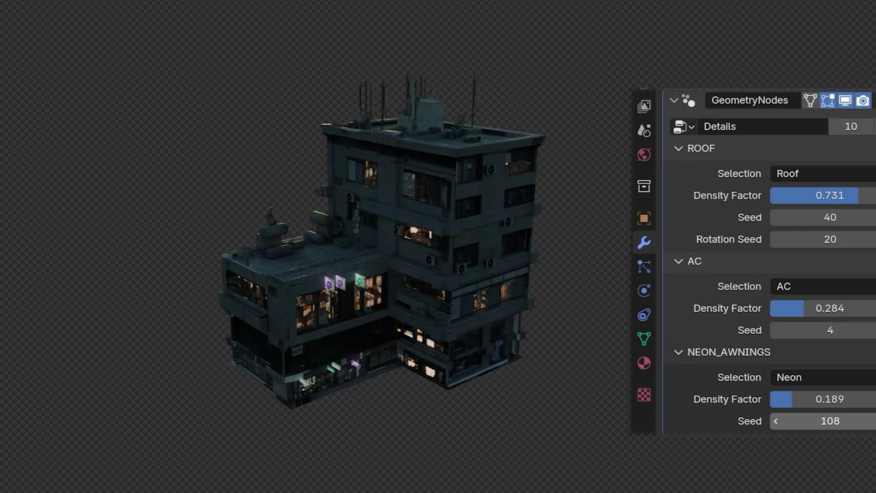
scroll(830, 421, "up", 1, "ctrl")
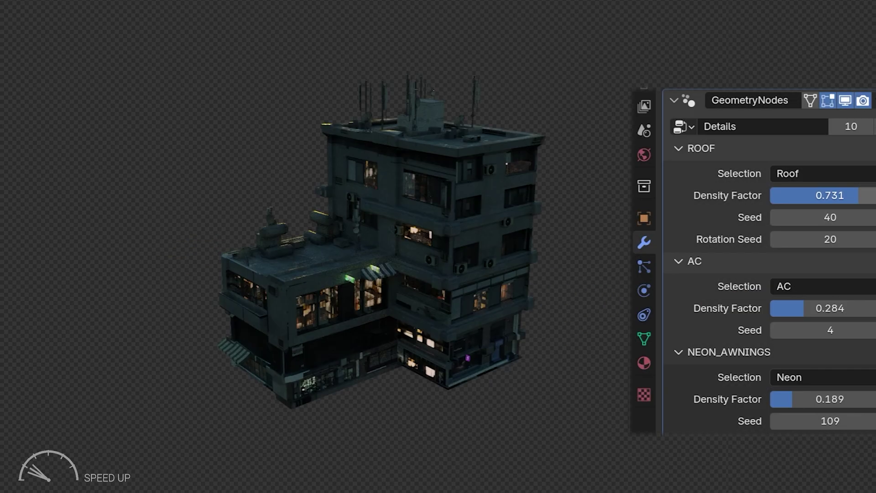
Set roof density to 1.000 and display the Roof, AC and Neon vertex-group weights
left_click_drag(845, 193, 871, 193)
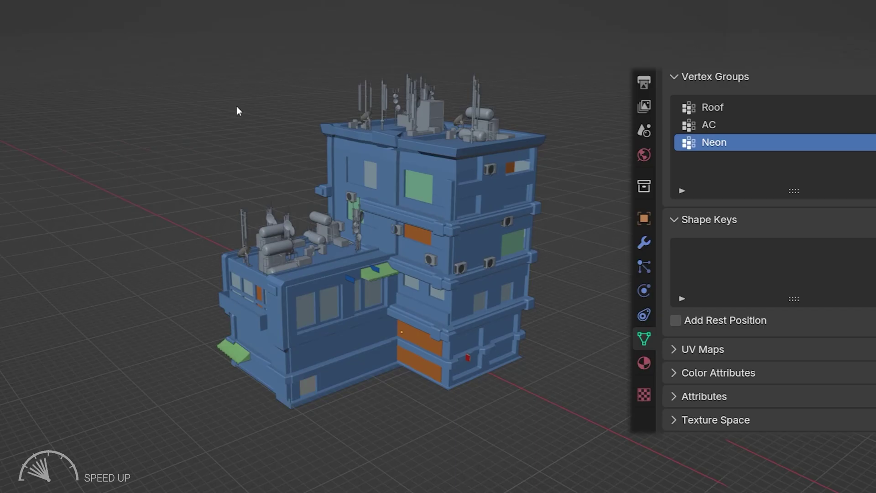
key("ctrl+Tab")
left_click(712, 107)
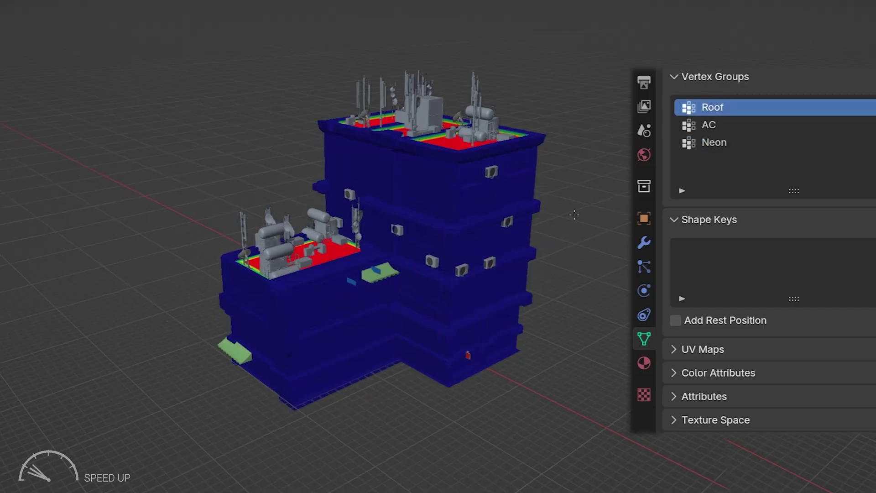
left_click(709, 124)
left_click(715, 142)
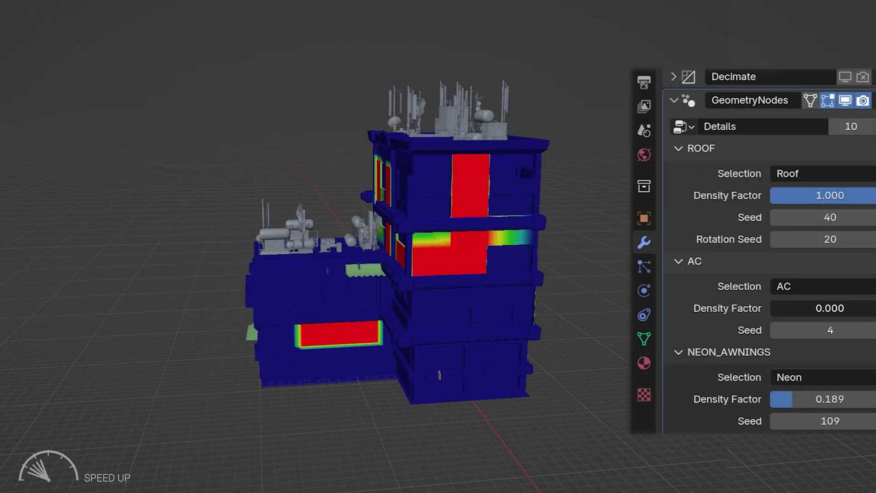
Recheck the Roof vertex group, then raise AC density in the Details modifier to 0.764
left_click(644, 339)
left_click(703, 111)
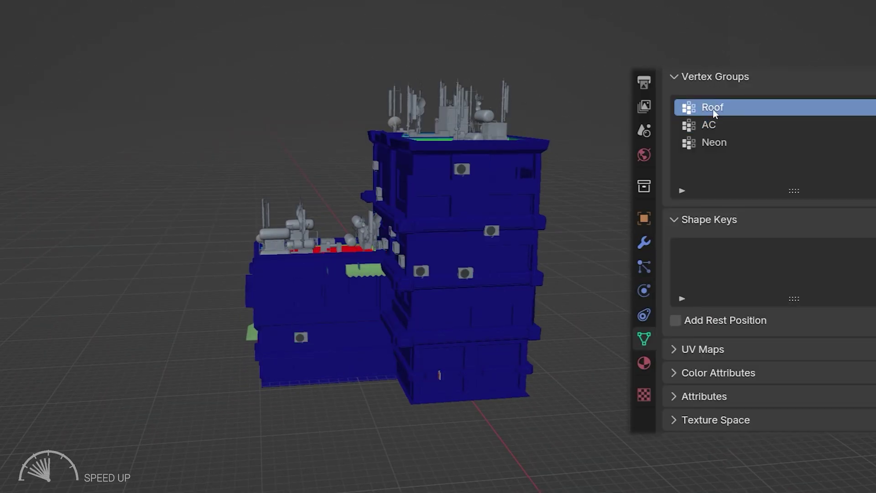
left_click(644, 242)
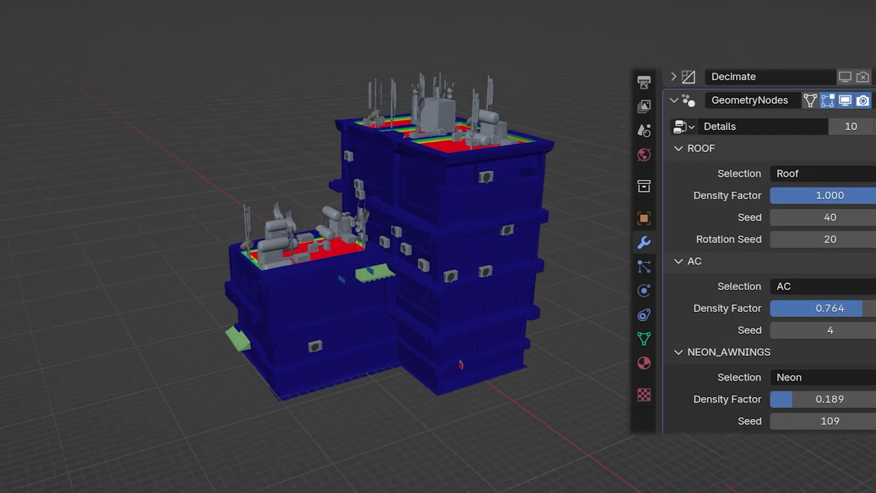
left_click_drag(788, 198, 822, 198)
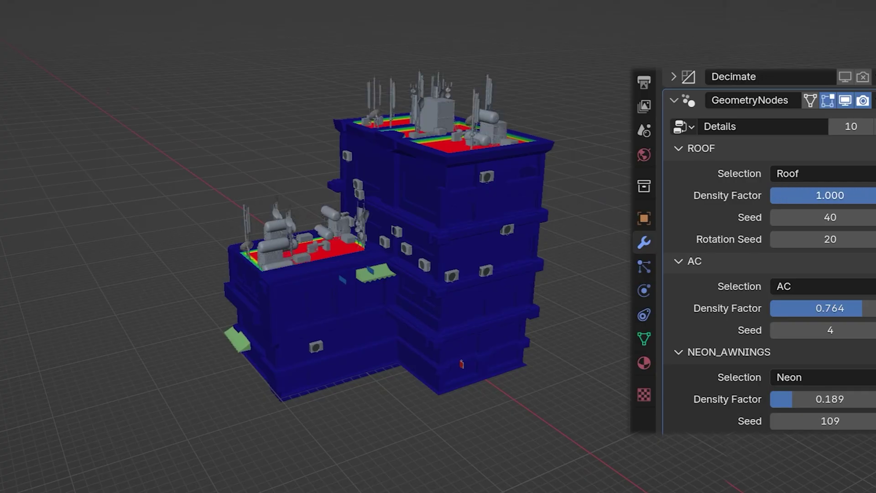